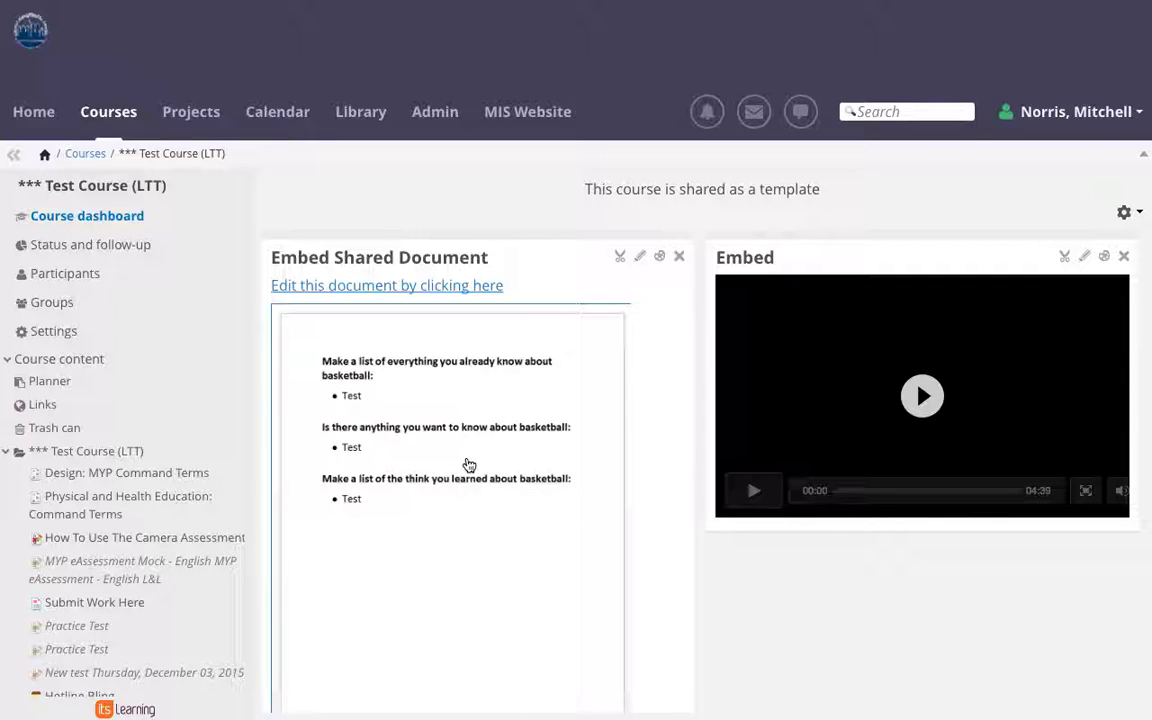
Scroll the itslearning course page to find the embedded basketball document and its edit link
scroll(684, 450, "down", 2)
scroll(684, 450, "up", 1)
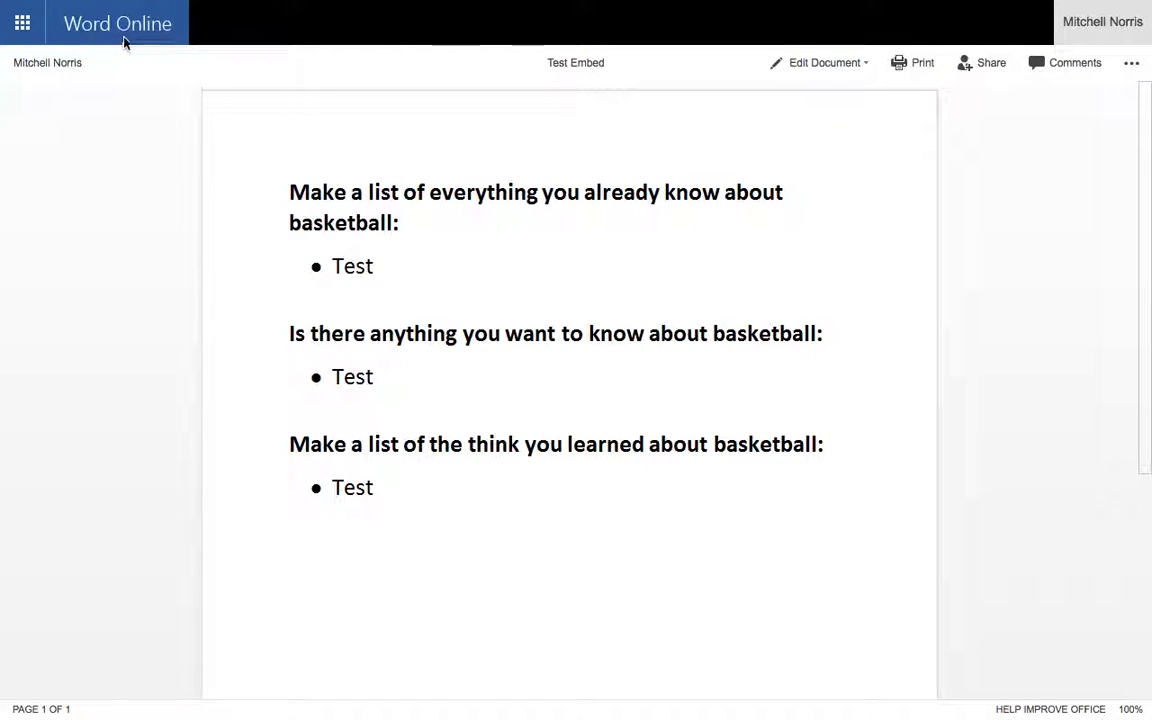
Open Test Embed with Edit in Browser and place the cursor after the first bullet's 'Test'
left_click(860, 65)
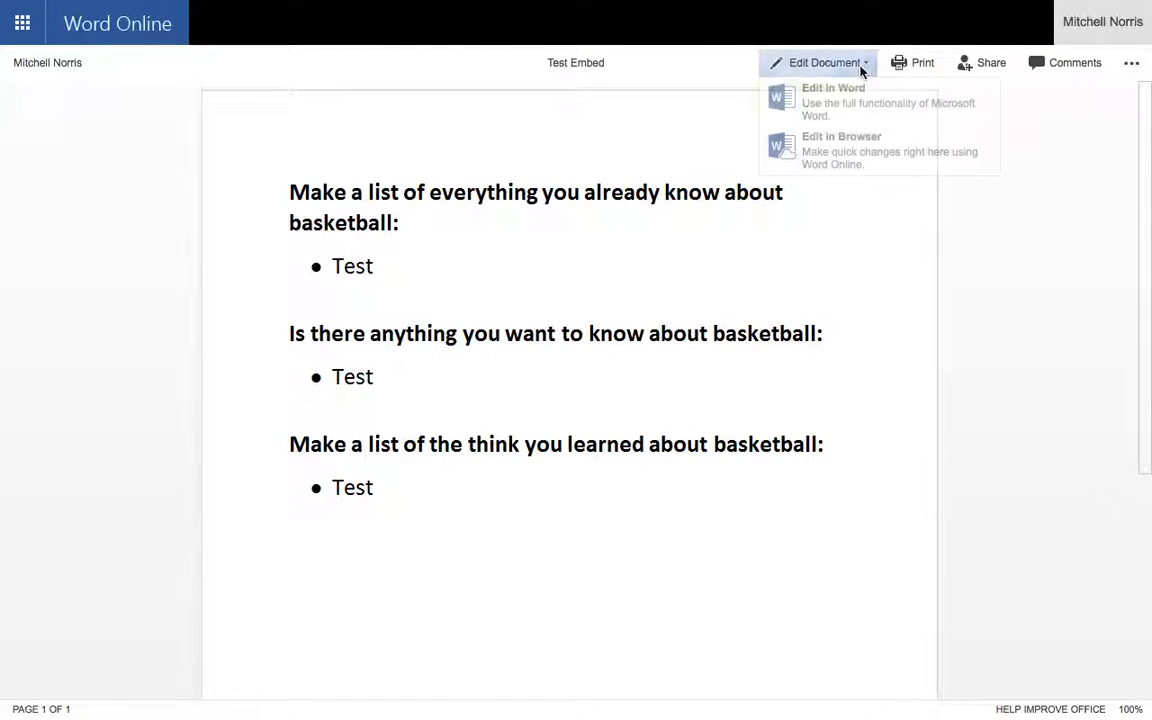
left_click(865, 150)
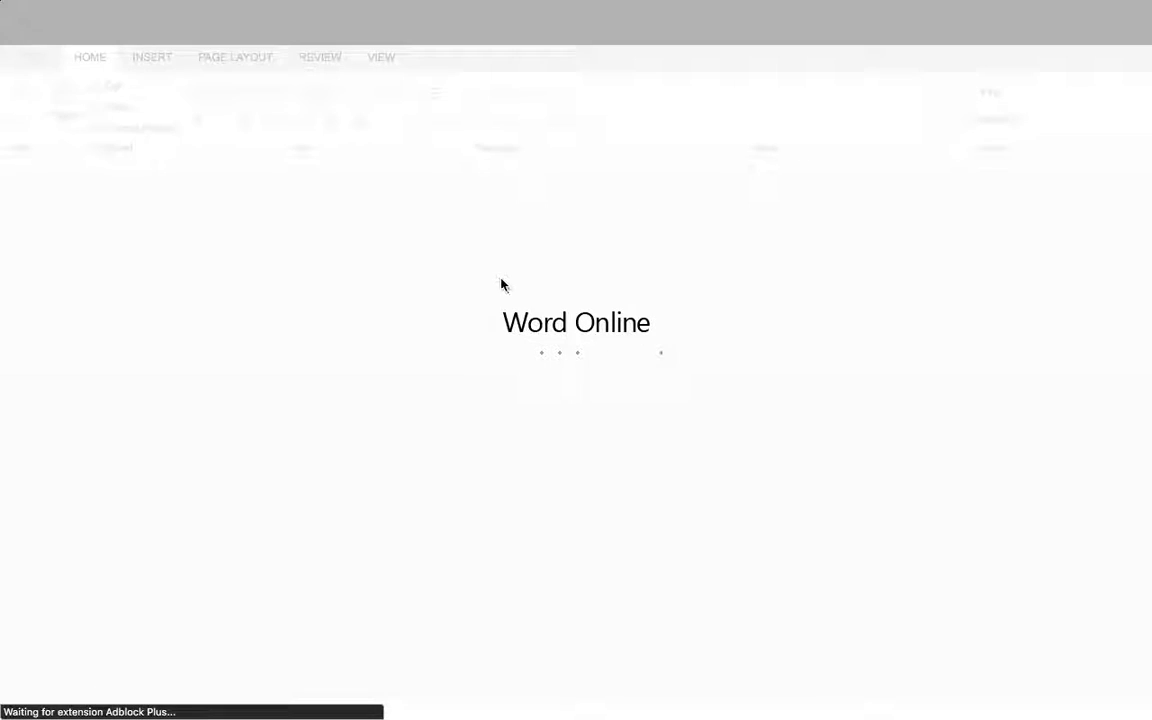
left_click(400, 347)
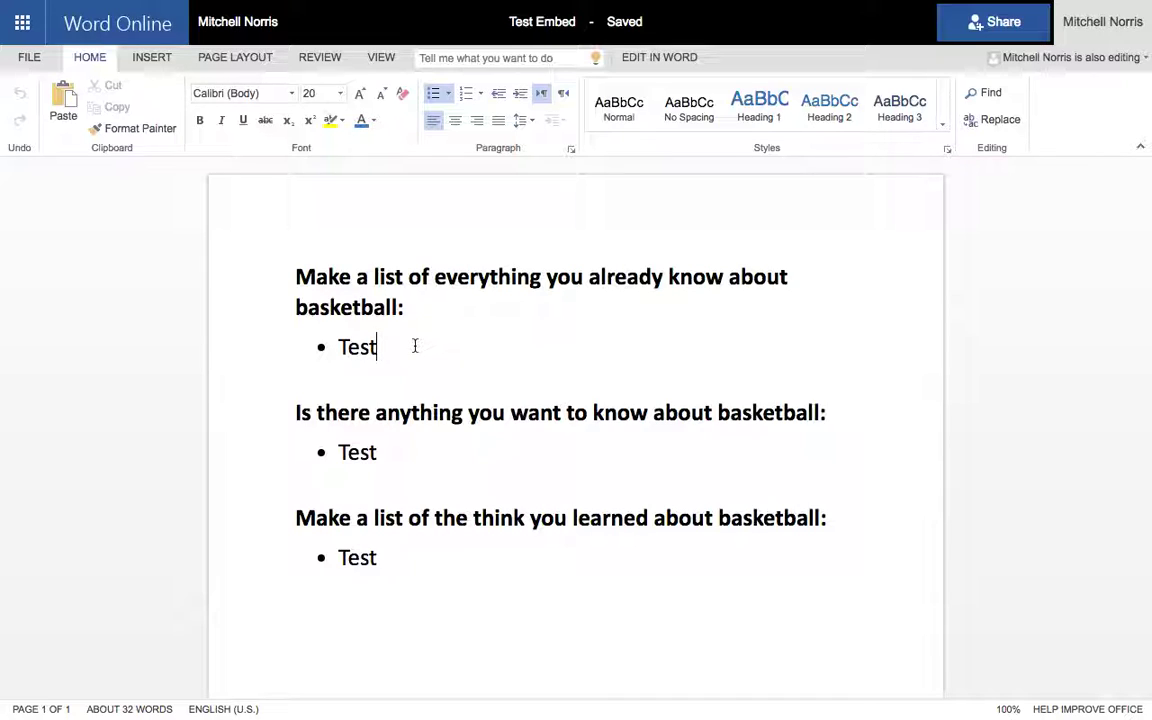
mouse_move(437, 7)
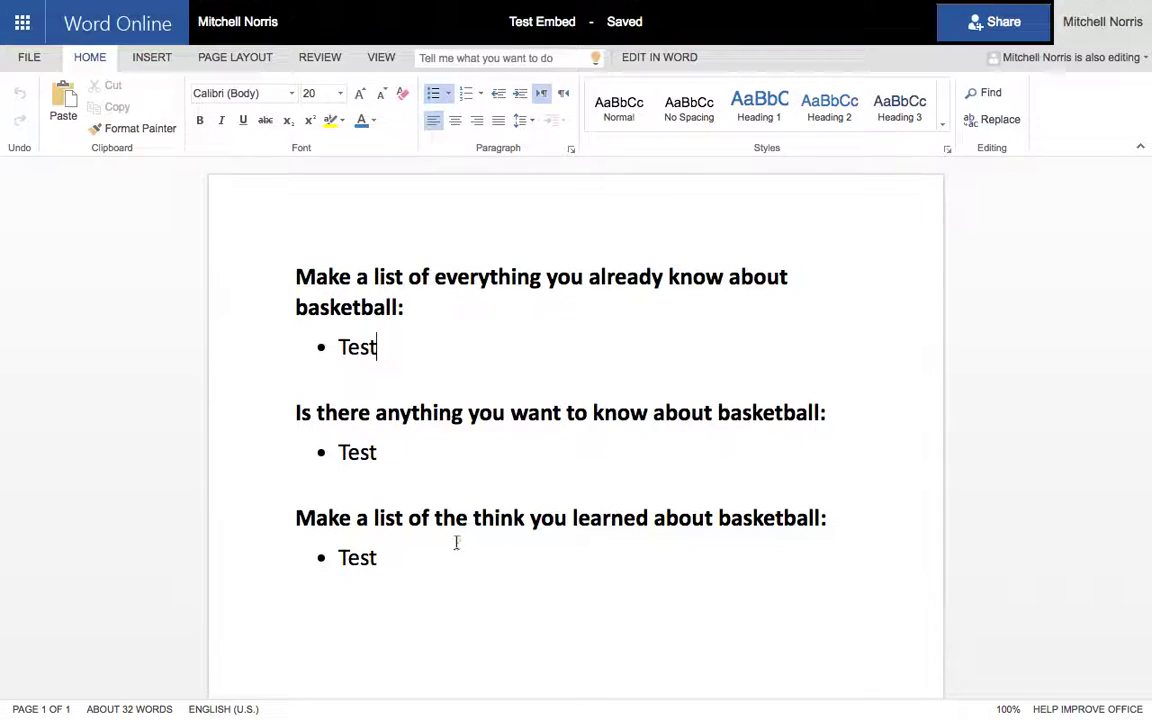
mouse_move(386, 5)
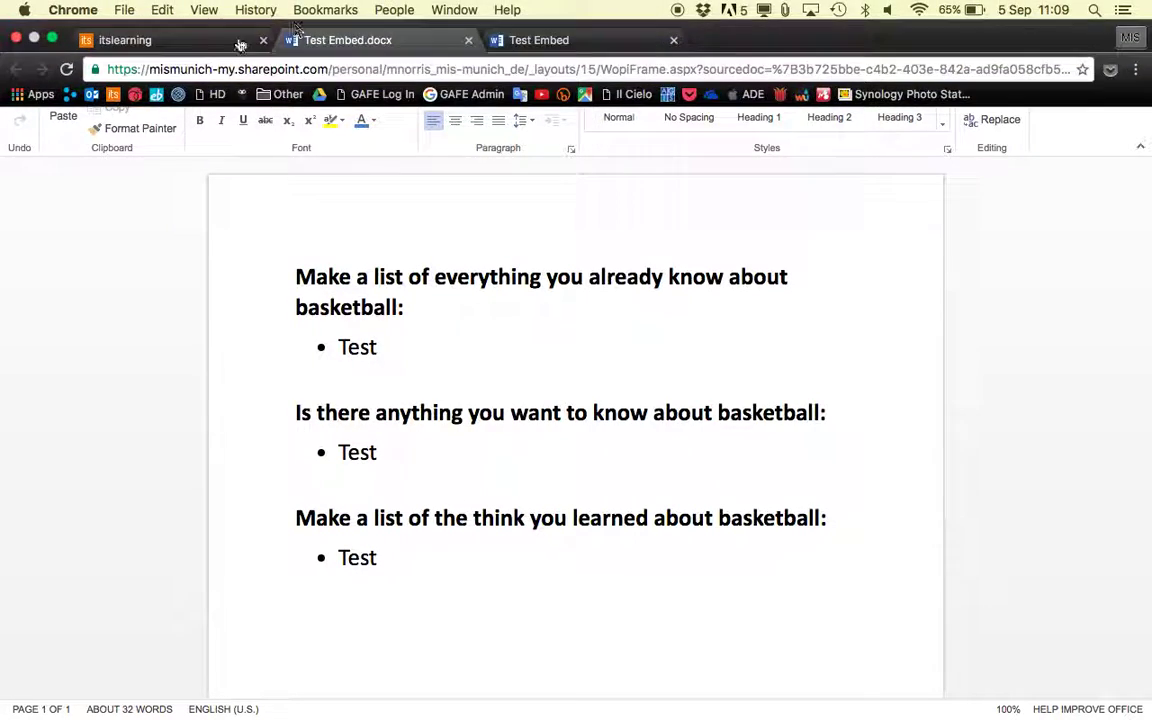
left_click(147, 40)
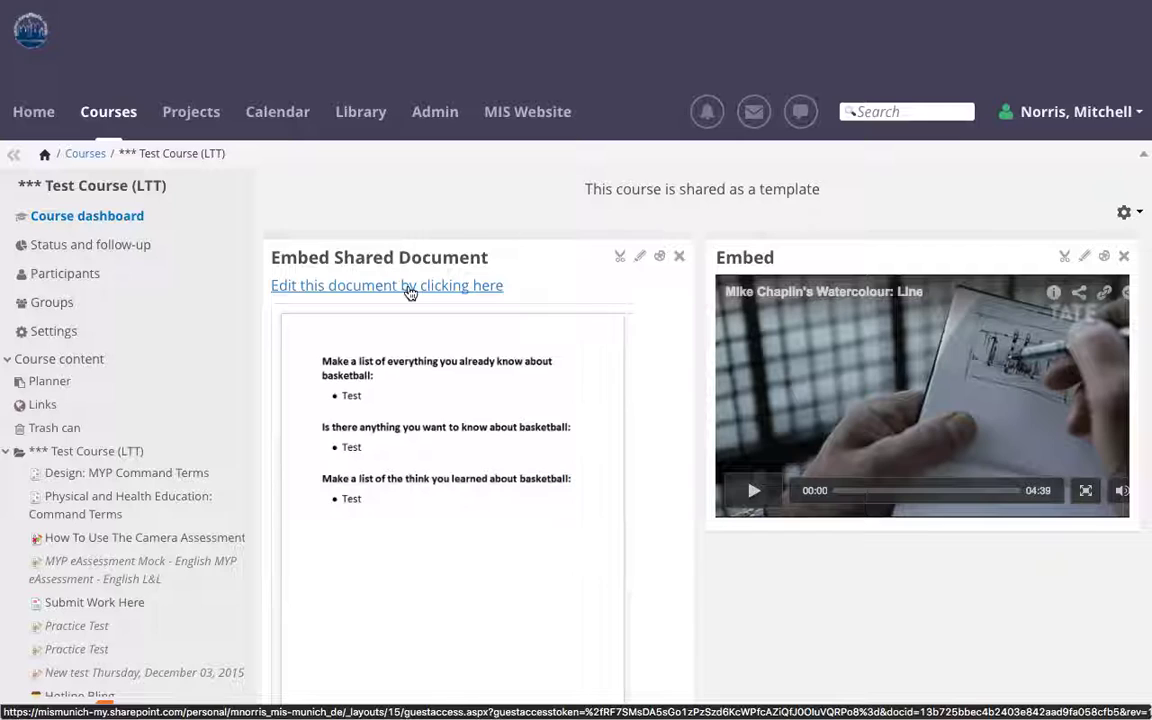
mouse_move(548, 7)
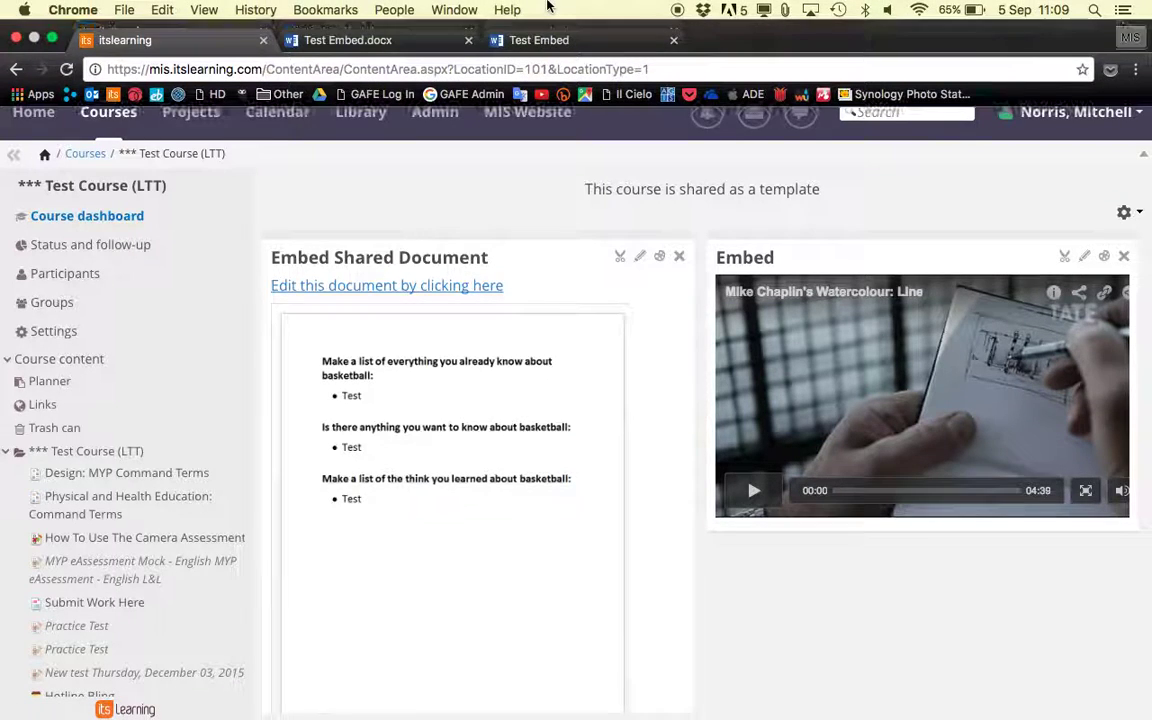
left_click(556, 40)
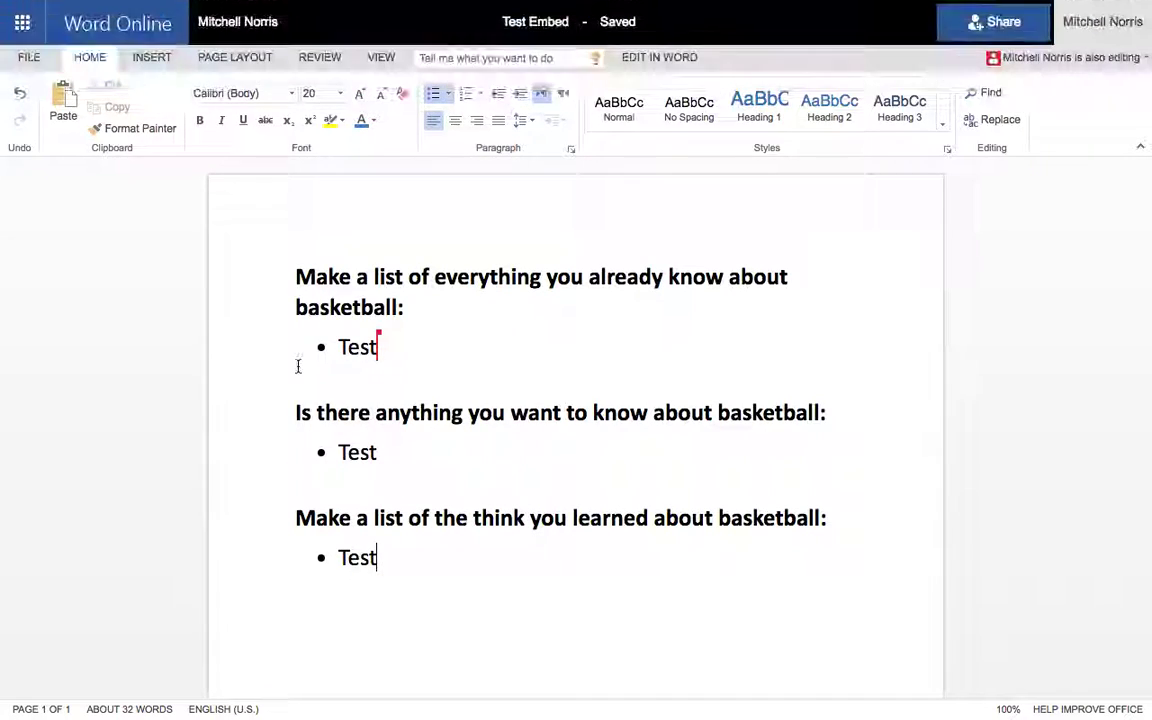
Create a new blank Word document from the Office app launcher and select its title for renaming
left_click(22, 26)
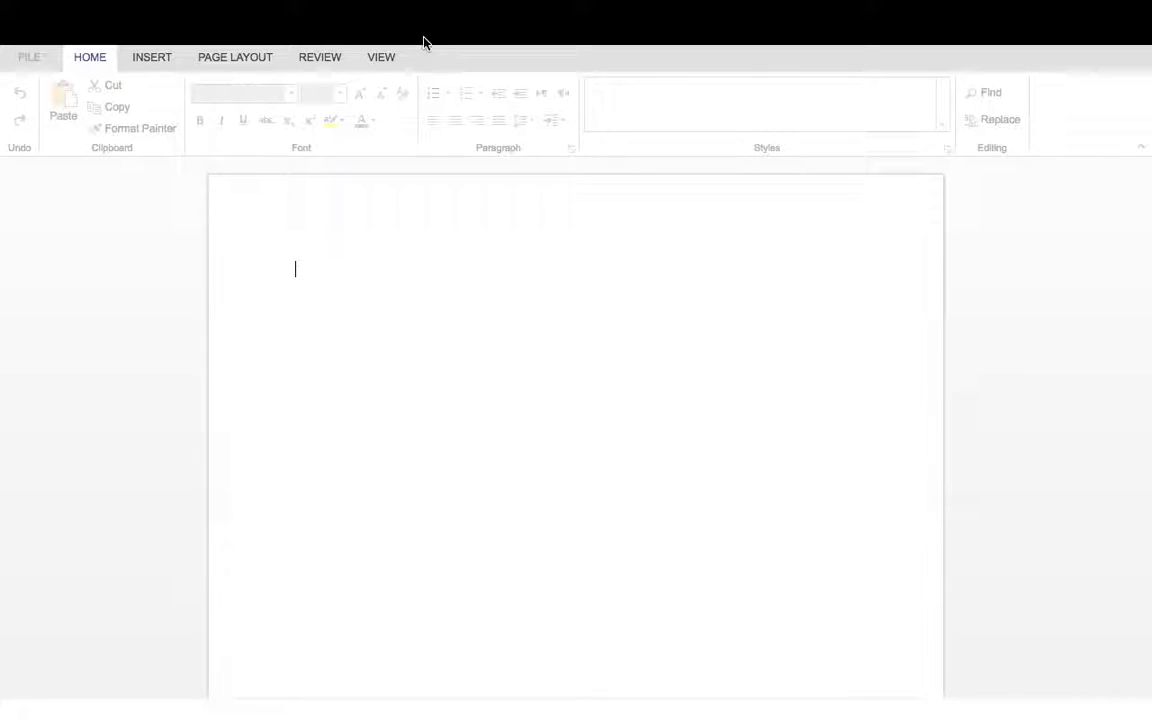
left_click(540, 21)
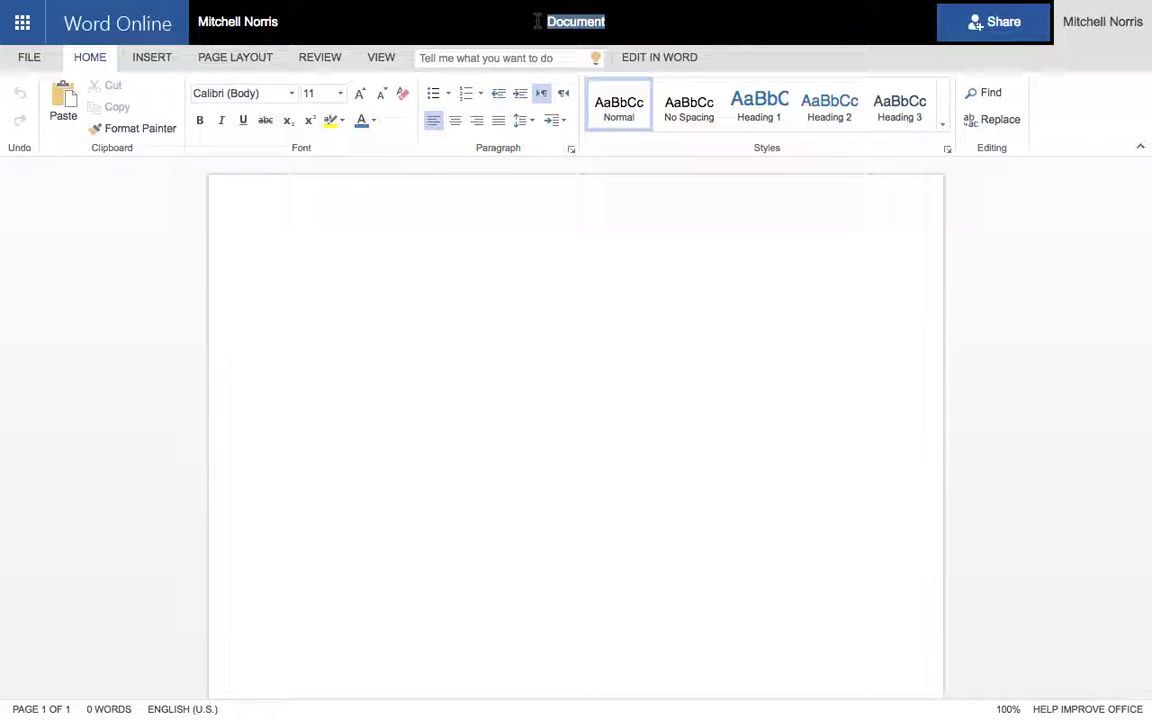
Rename the new document to KWL and type 'Test' in 20-point text
type("KWL")
left_click(160, 262)
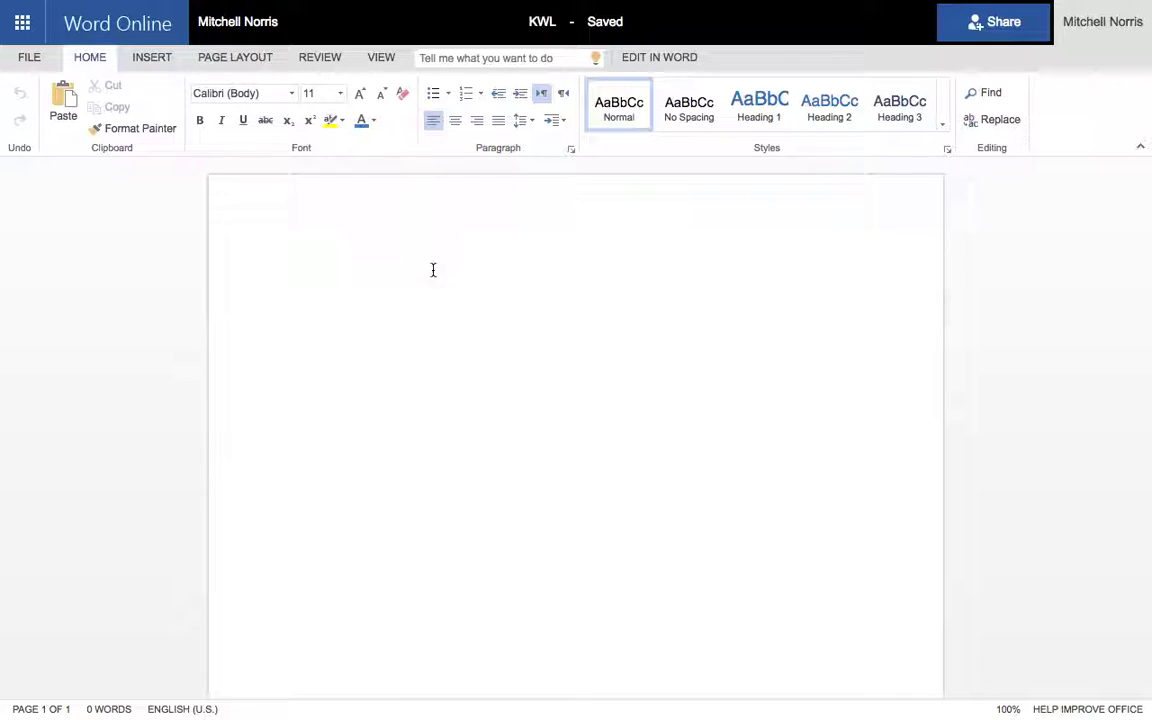
type("T")
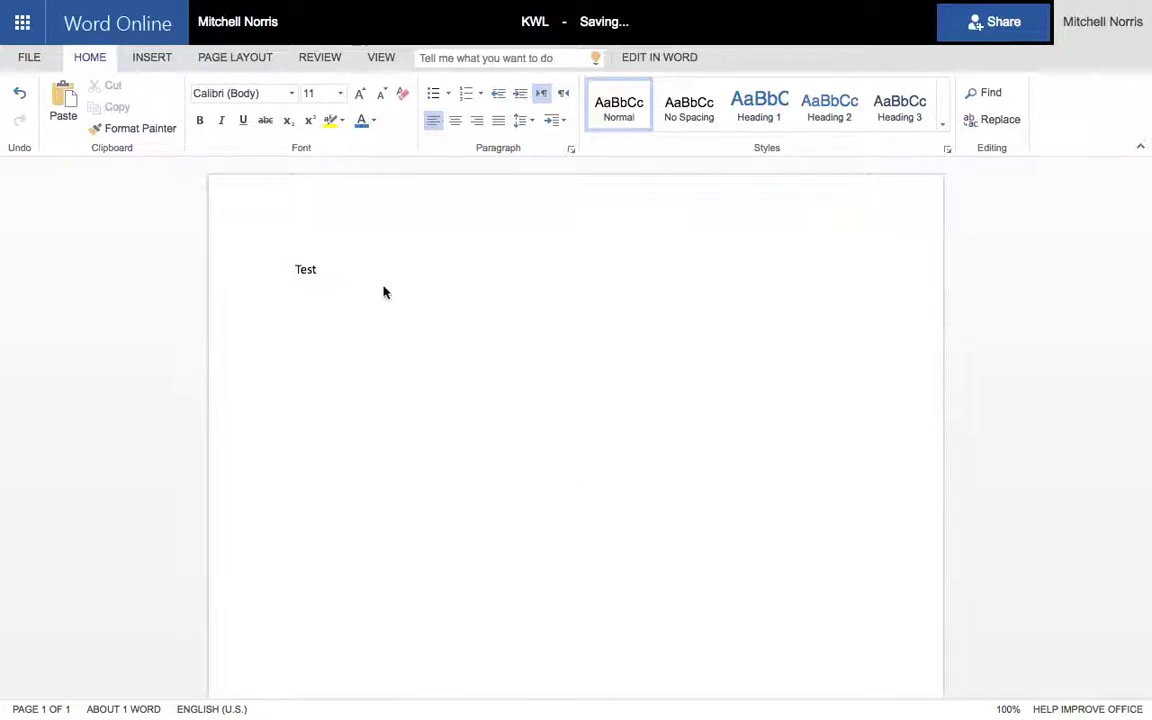
type("est")
left_click_drag(332, 267, 255, 265)
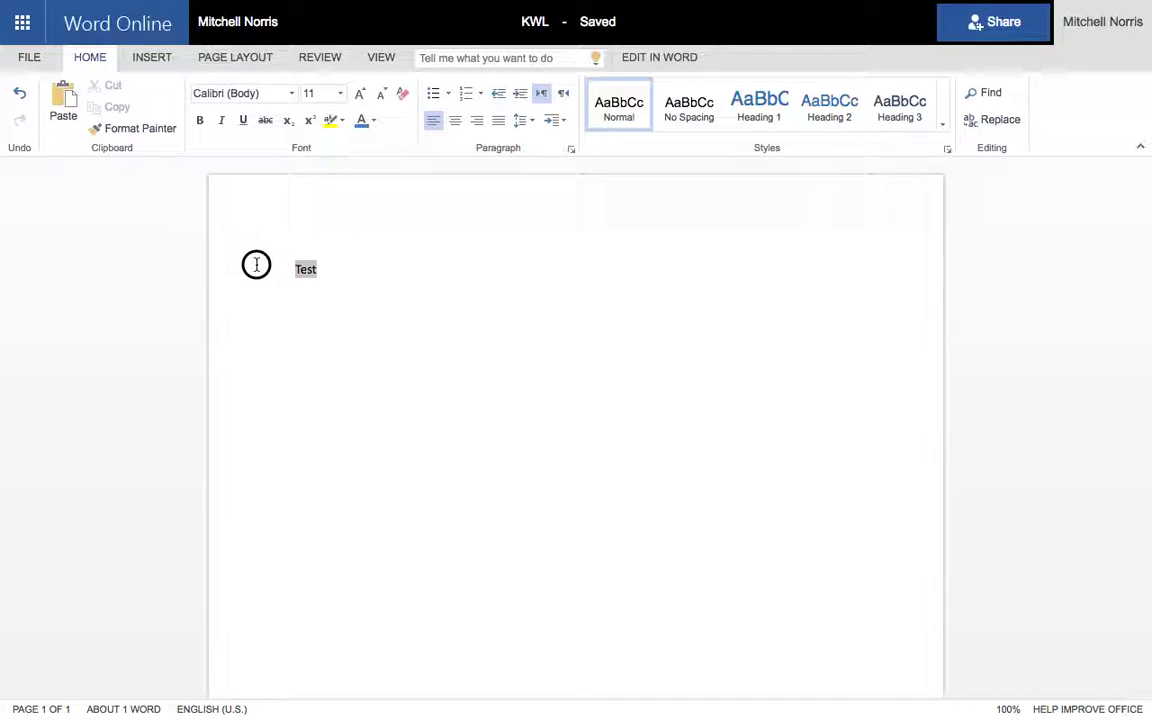
left_click(341, 95)
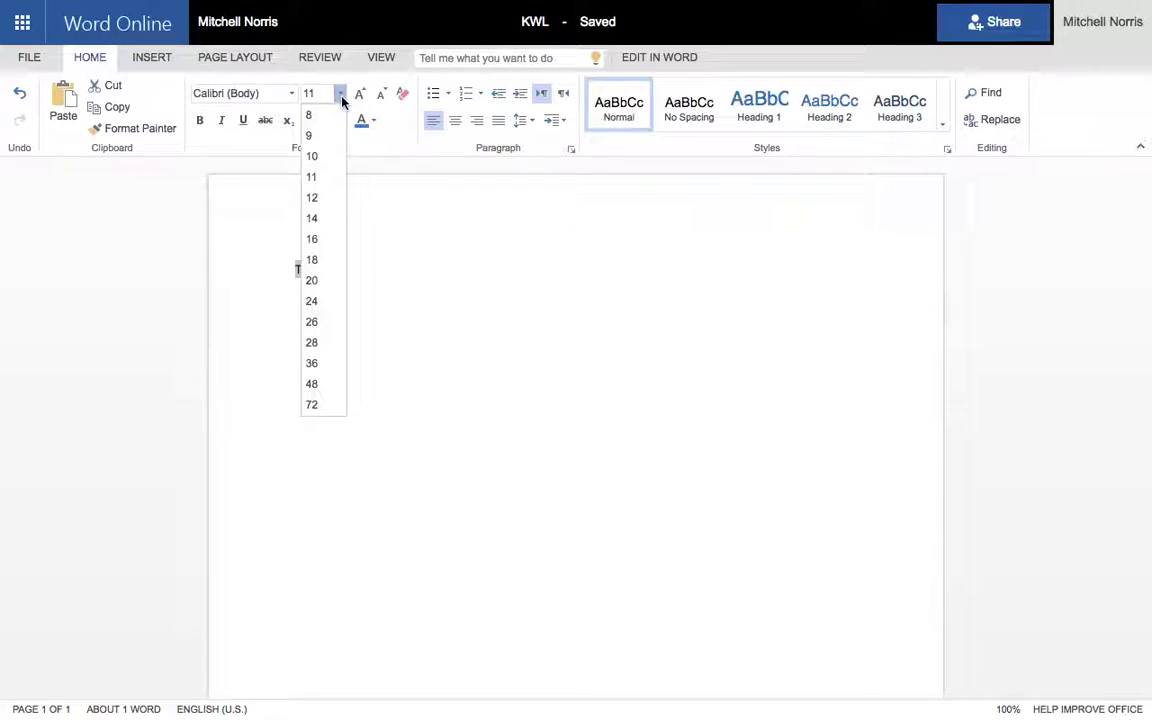
left_click(334, 281)
left_click(411, 300)
Close the Test Embed document and extend the text with ' for ItsLearning'
mouse_move(347, 5)
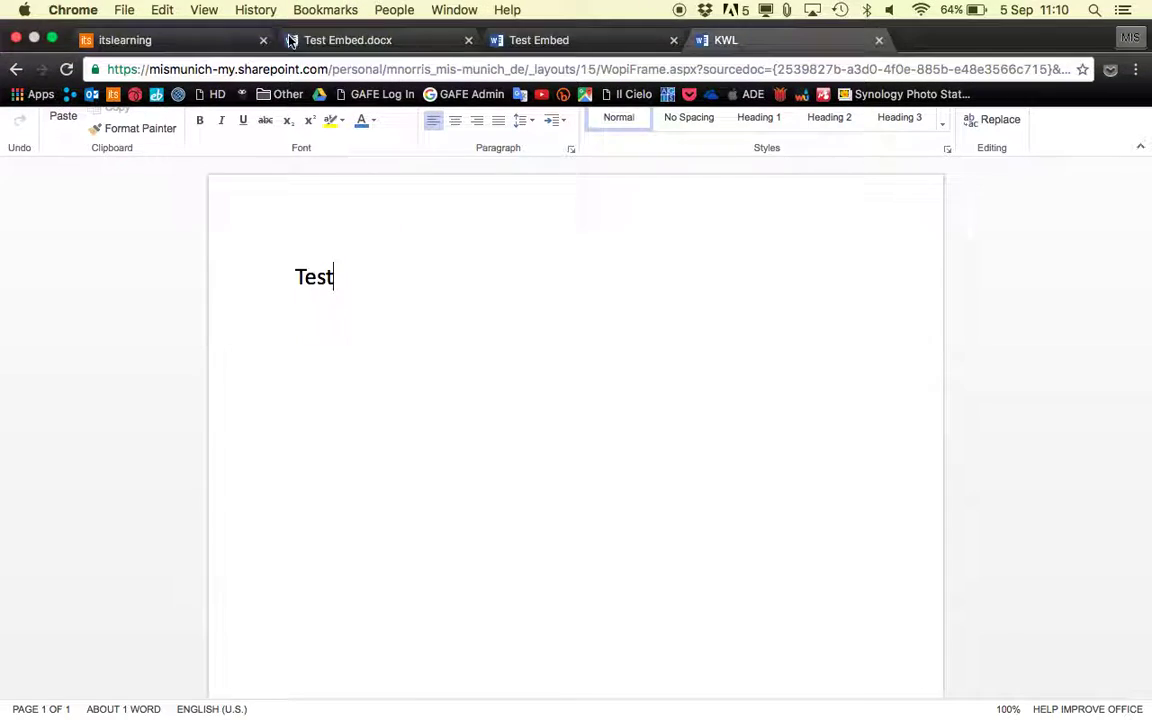
left_click(197, 49)
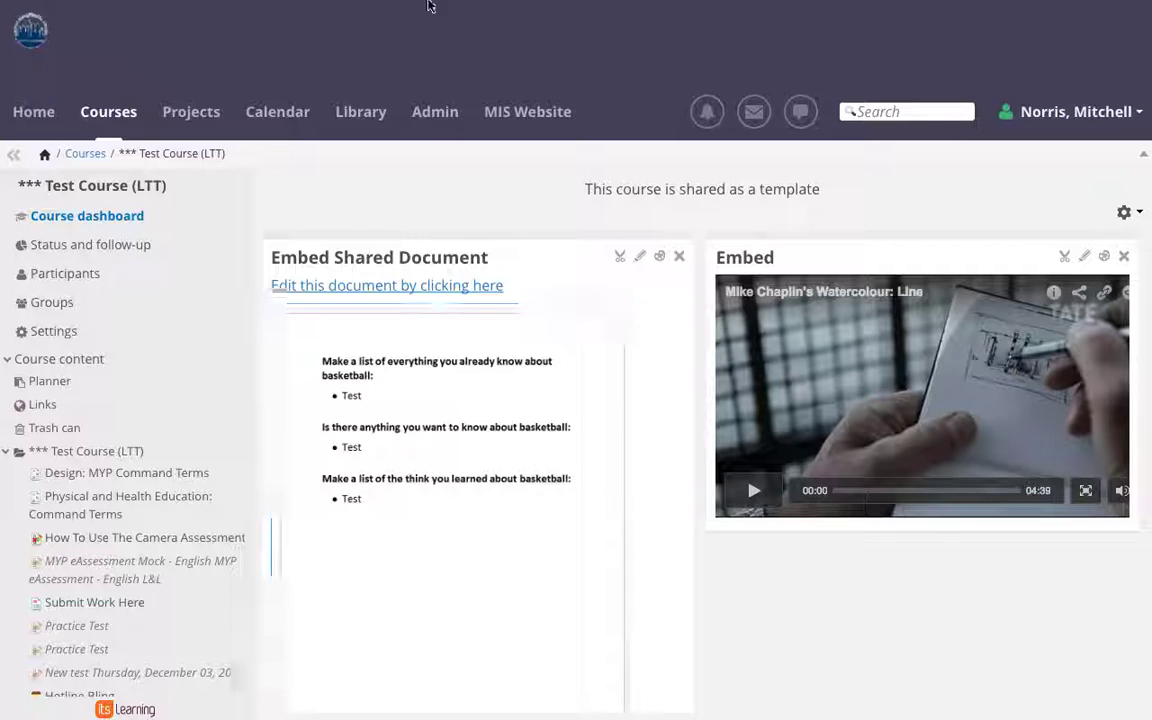
mouse_move(429, 5)
left_click(563, 40)
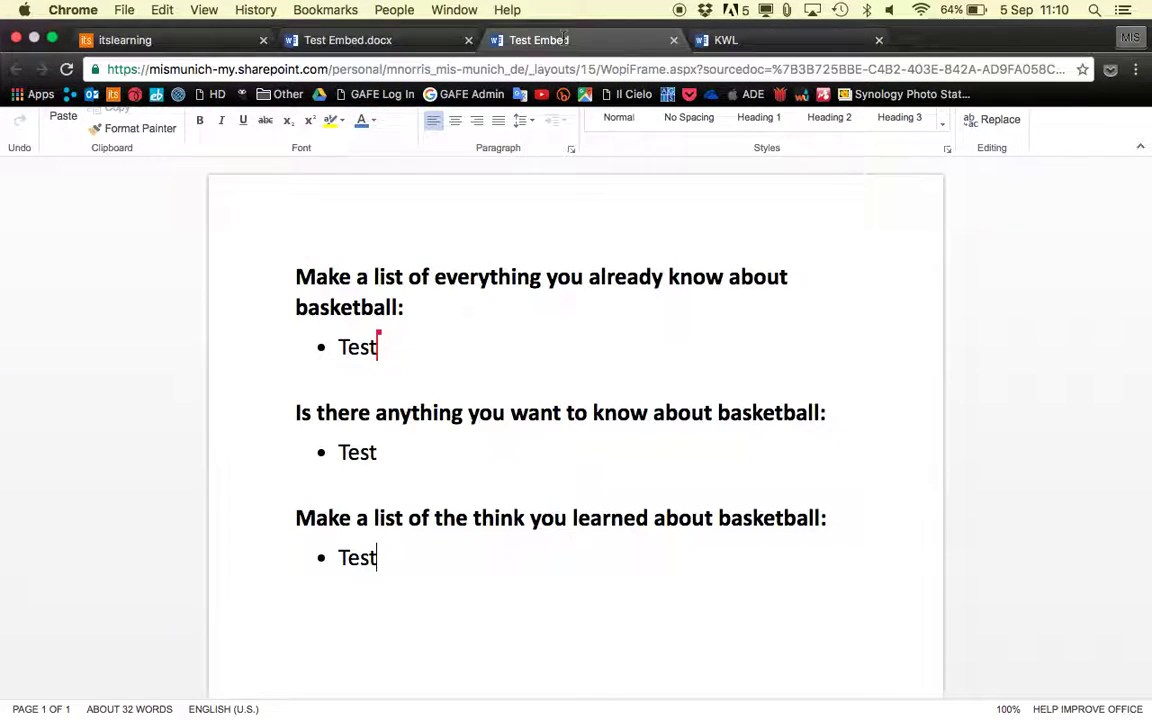
left_click(735, 40)
left_click(674, 40)
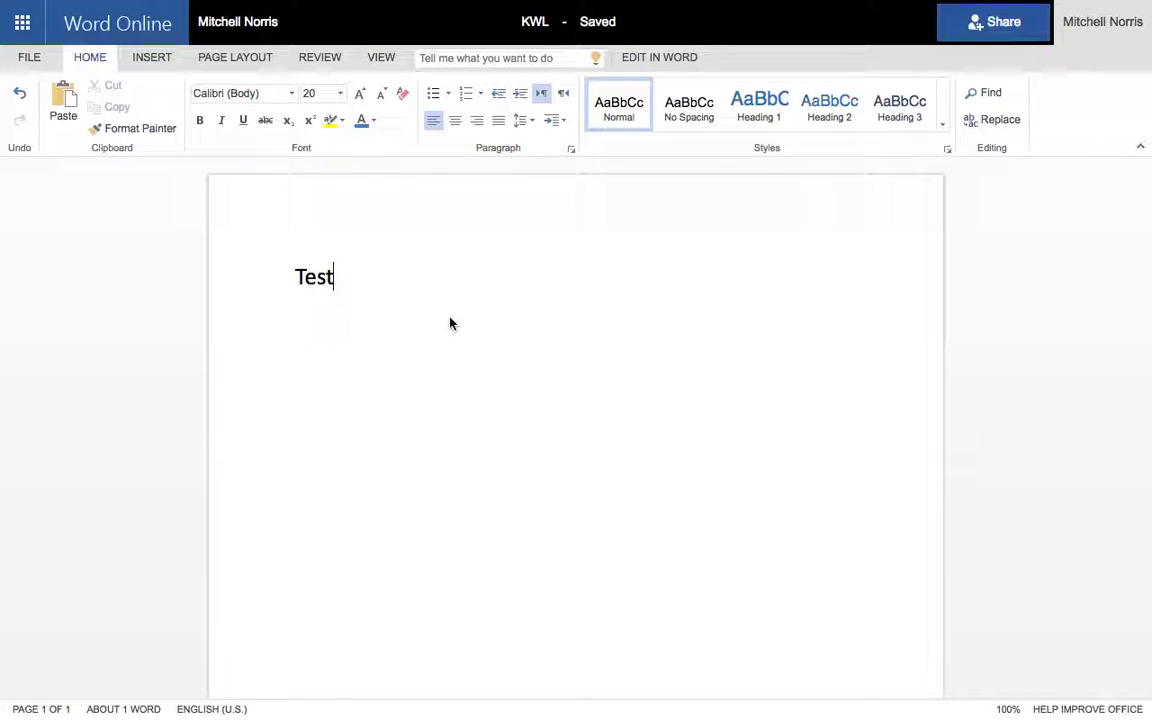
type("for Its")
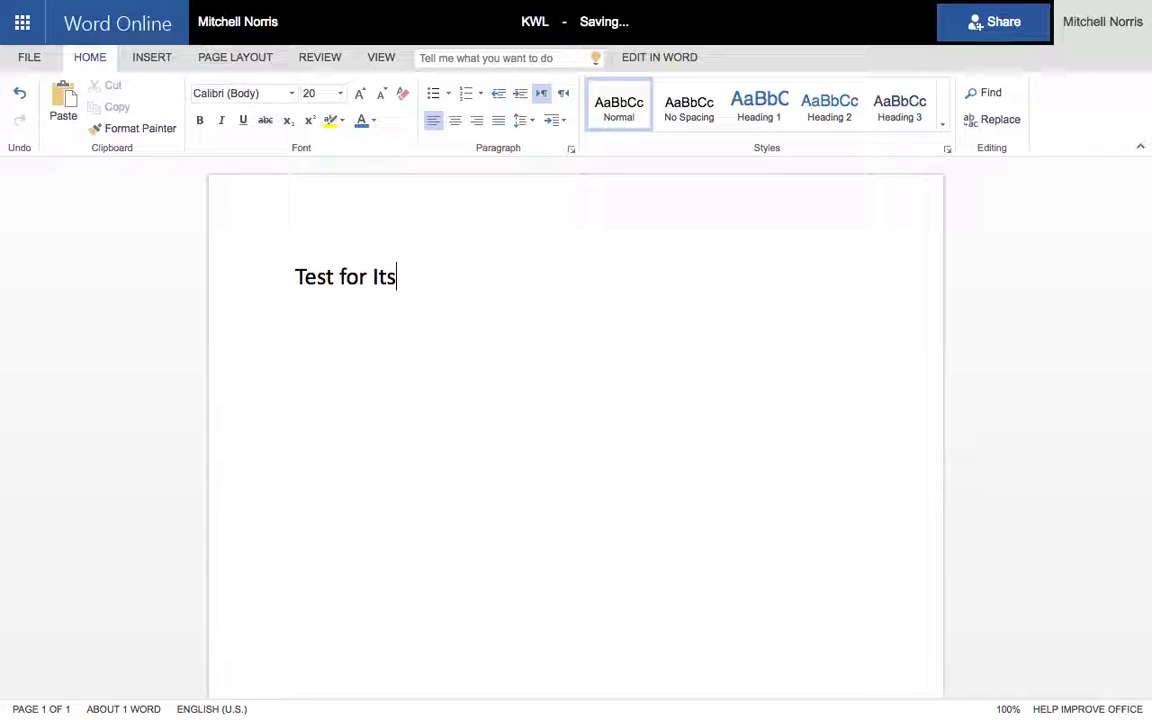
type("Learning")
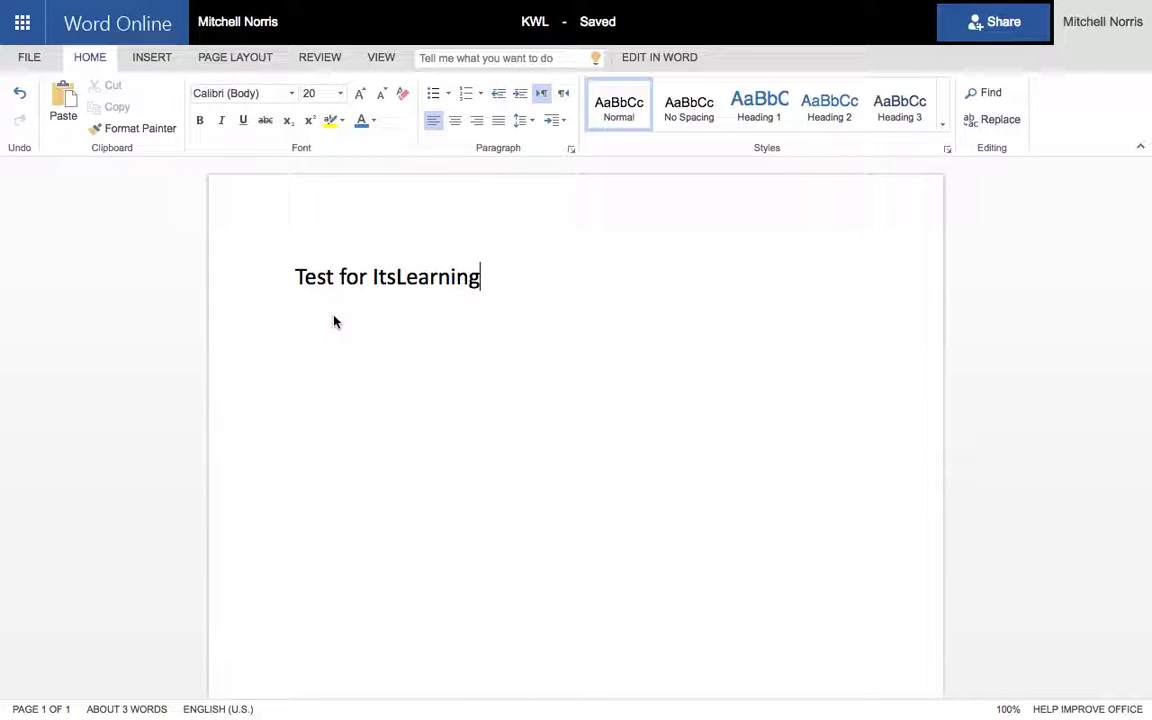
left_click(27, 63)
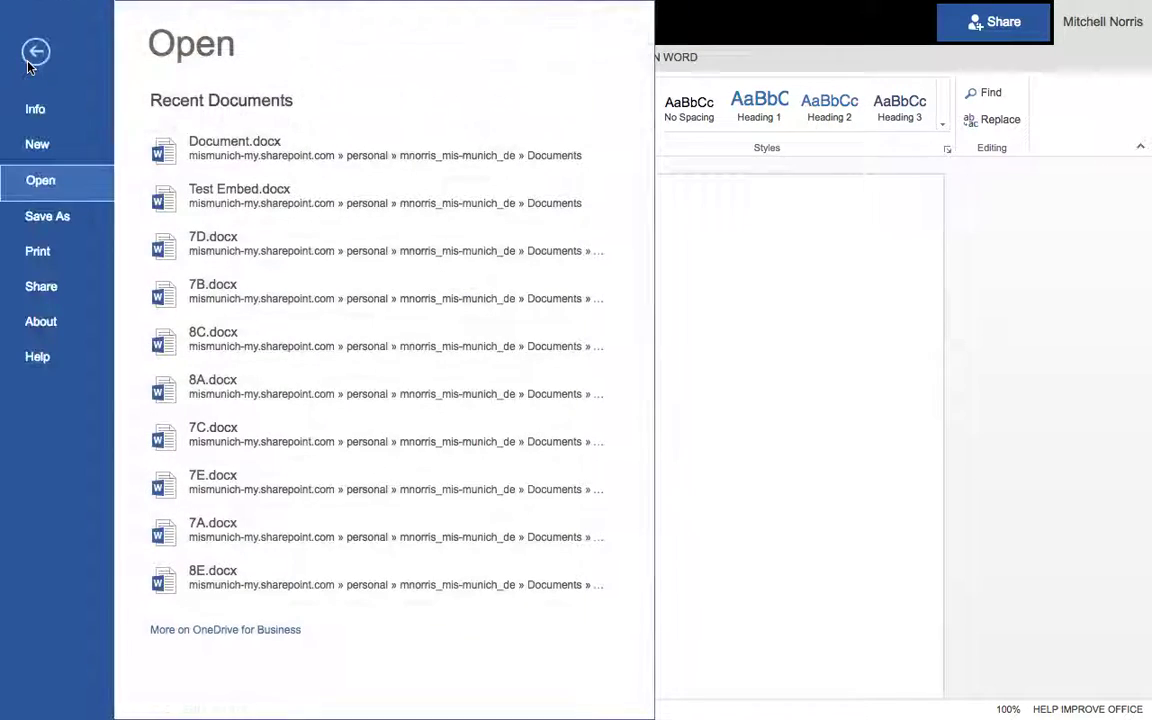
Open KWL's Embed settings and size the embedded frame to 400 × 550 pixels
left_click(42, 287)
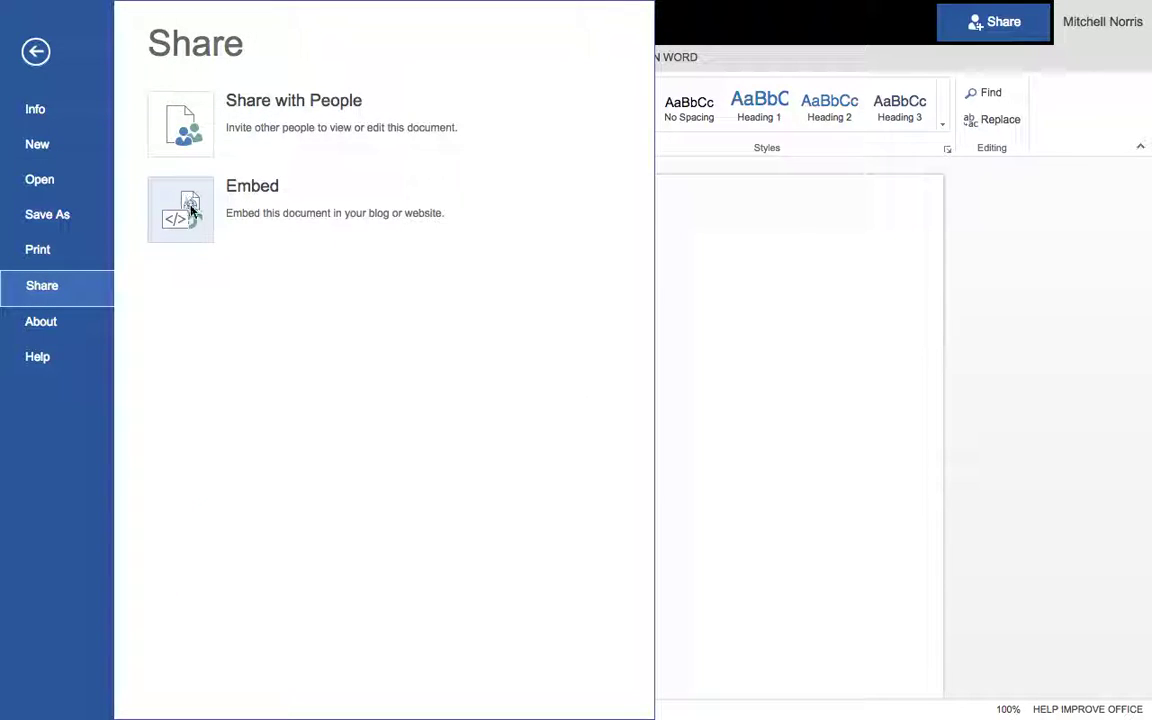
left_click(171, 185)
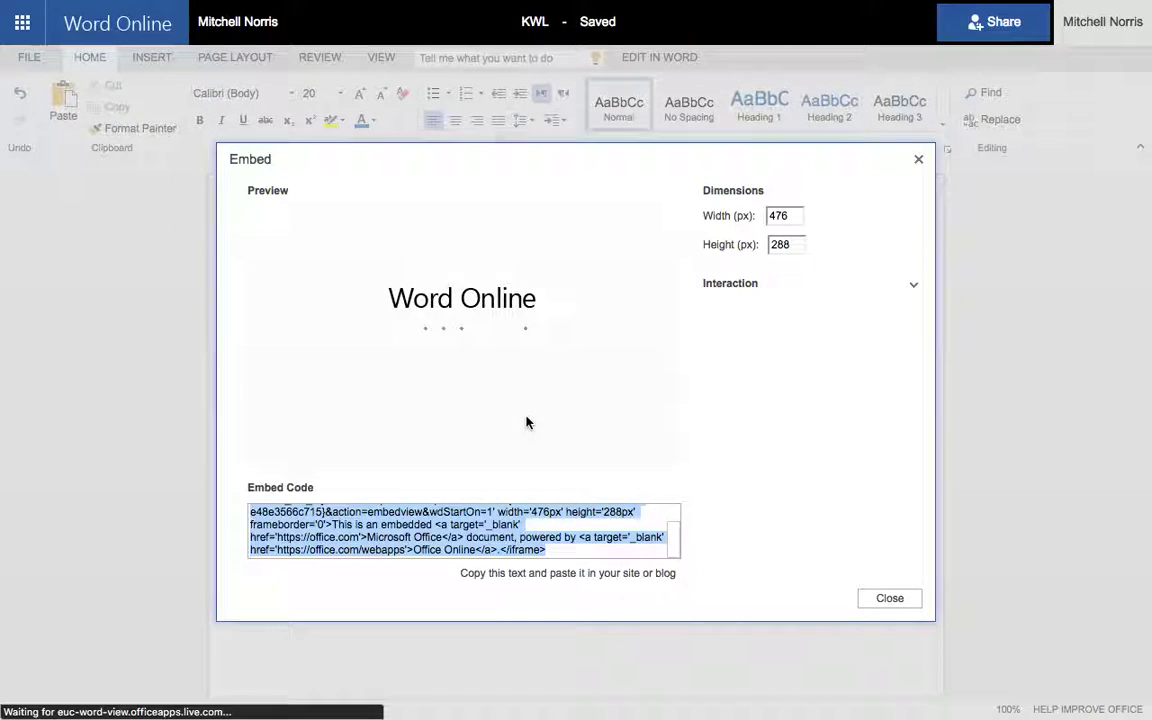
left_click(777, 216)
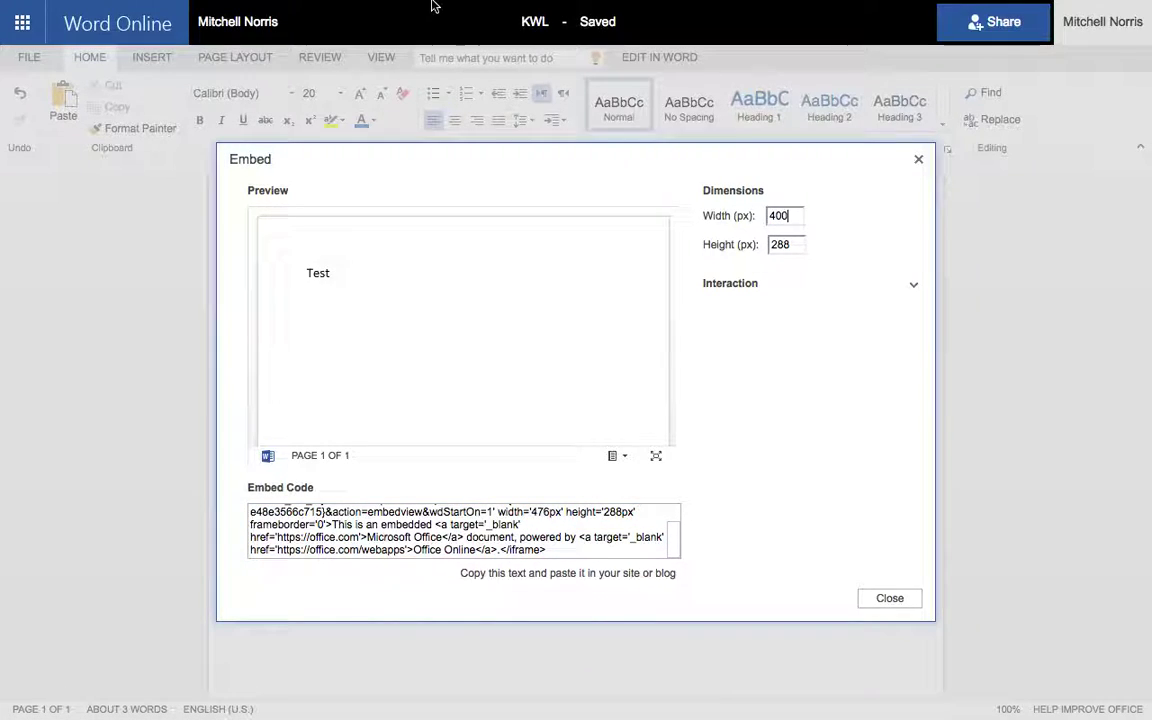
left_click(193, 40)
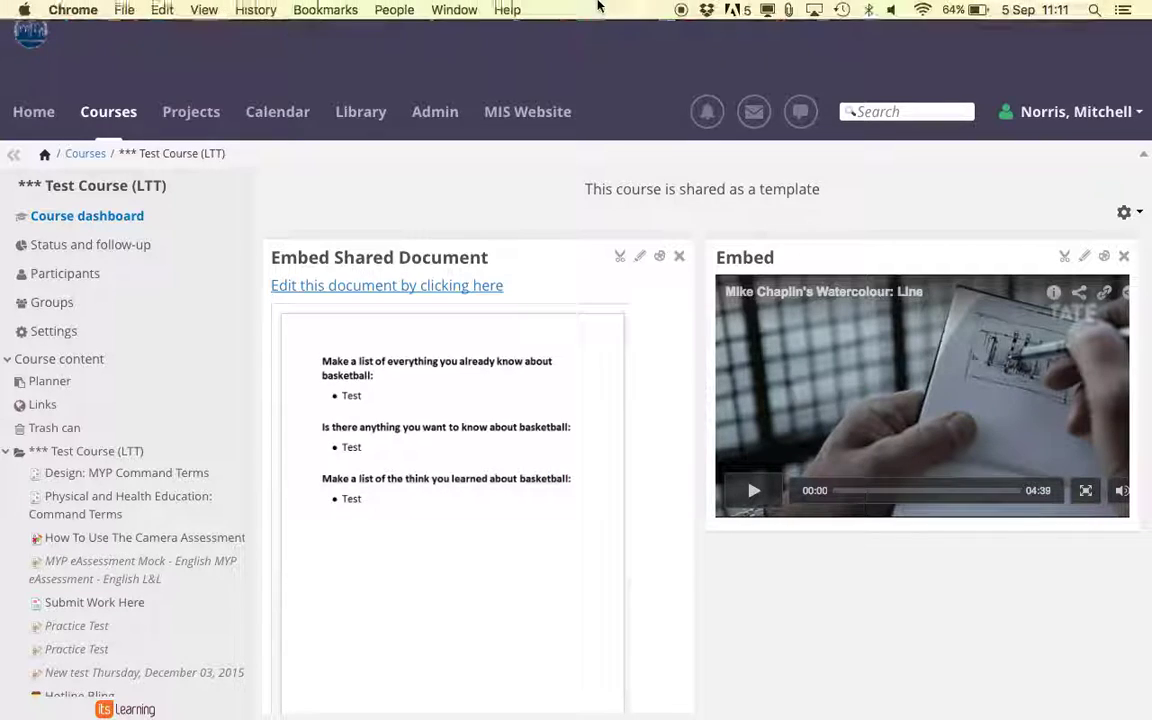
left_click(522, 36)
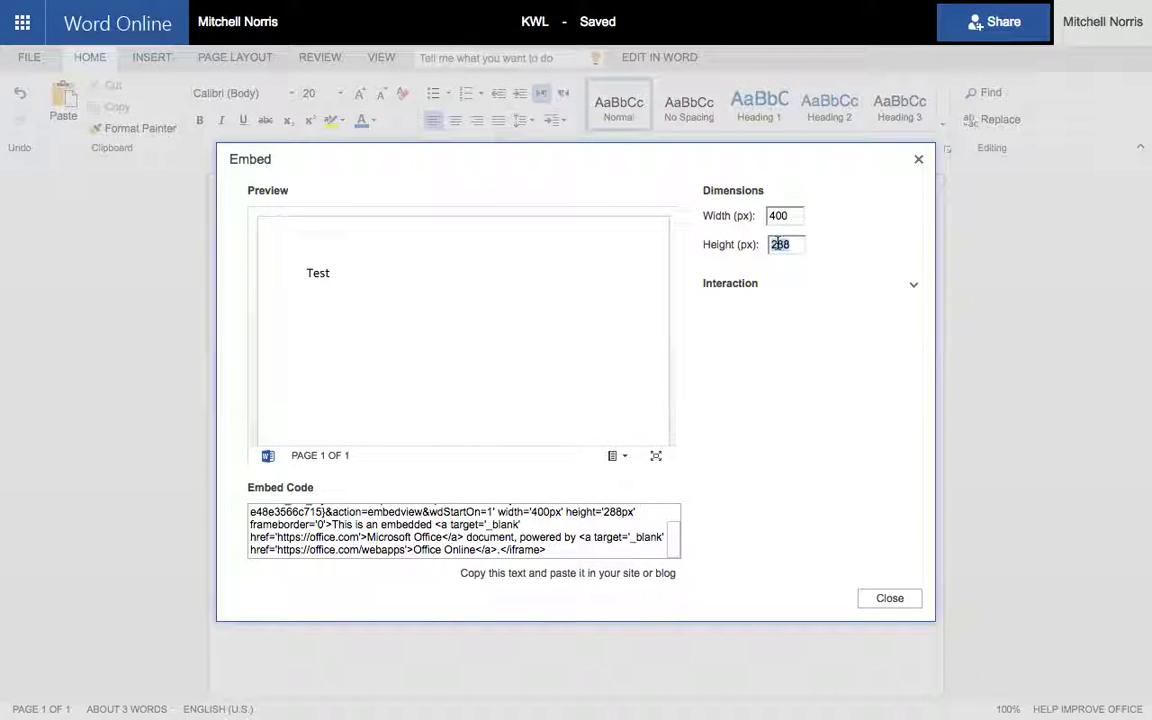
left_click(811, 418)
Select and copy the full KWL embed code
left_click(498, 530)
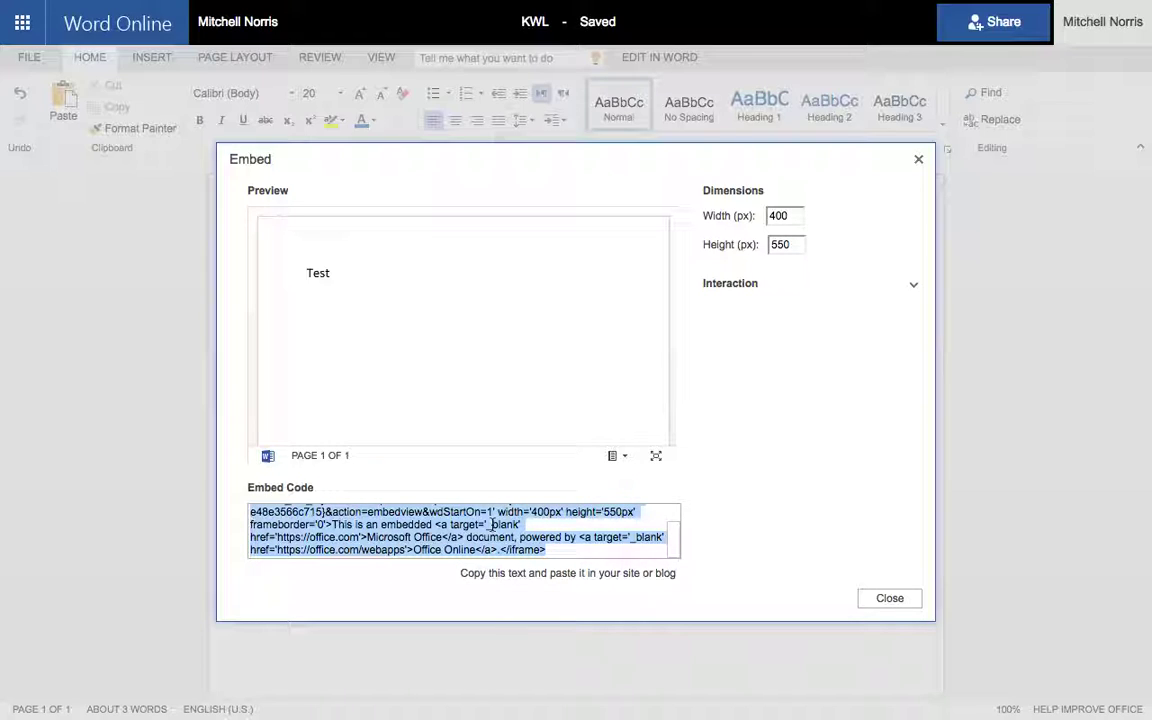
right_click(491, 524)
left_click(525, 558)
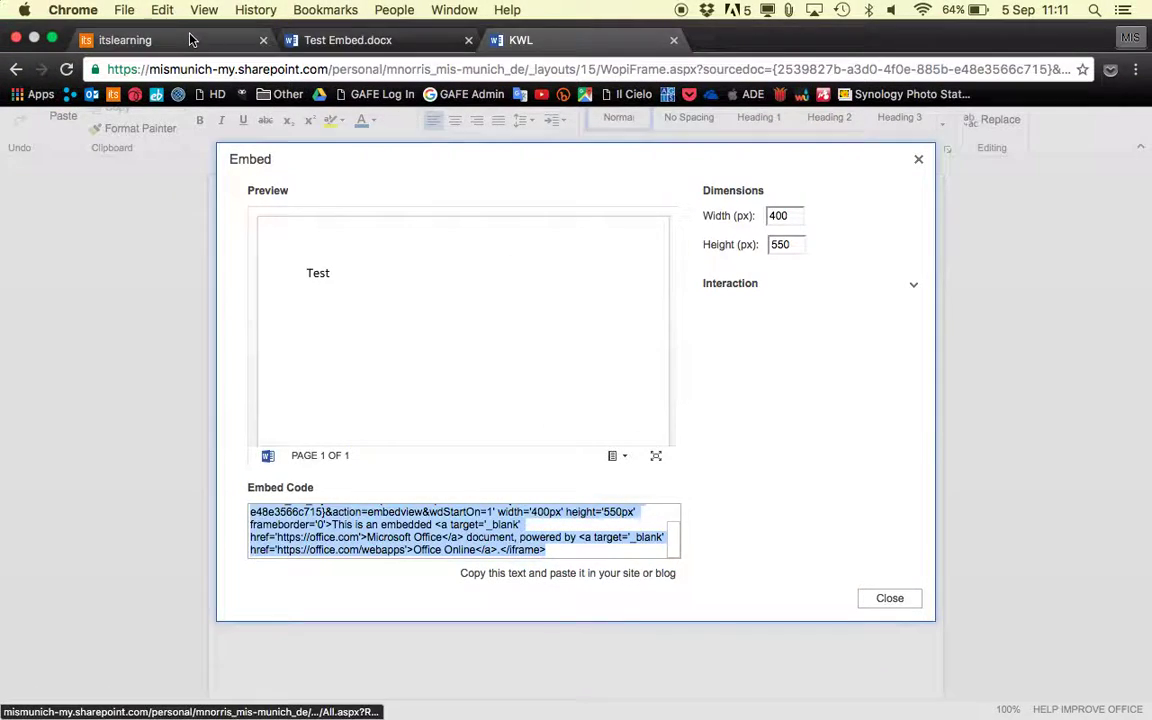
left_click(116, 41)
Open the Test page and change its layout to two columns
scroll(122, 495, "down", 5)
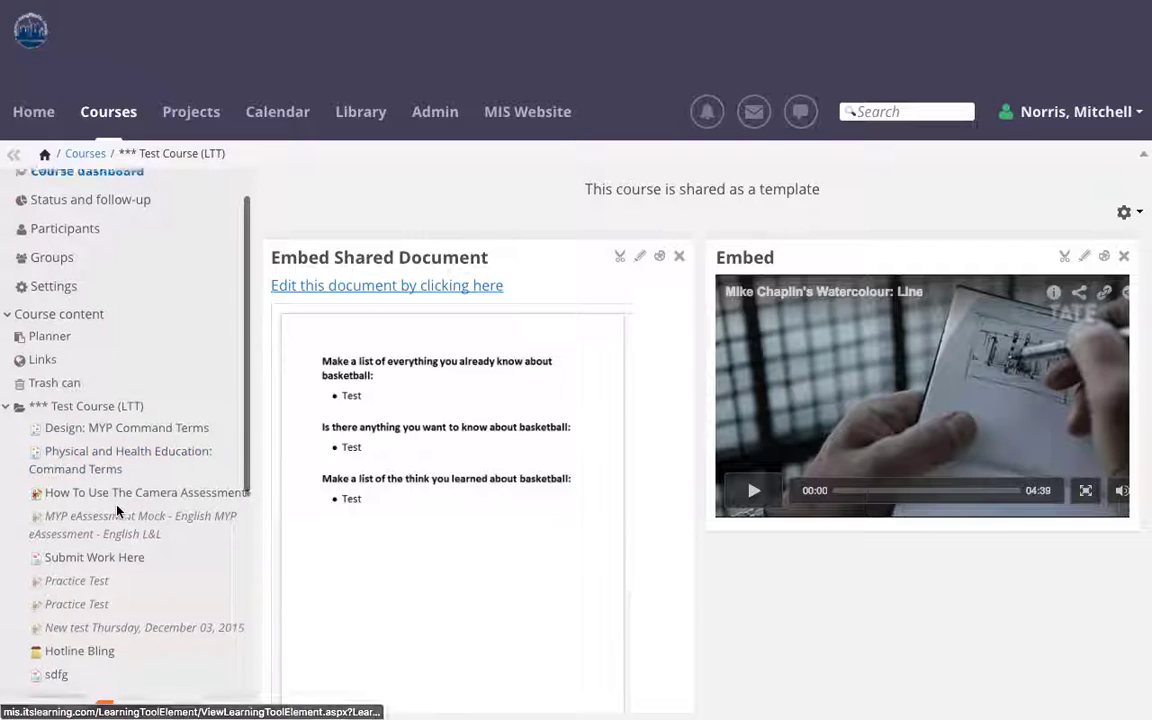
scroll(105, 484, "down", 1)
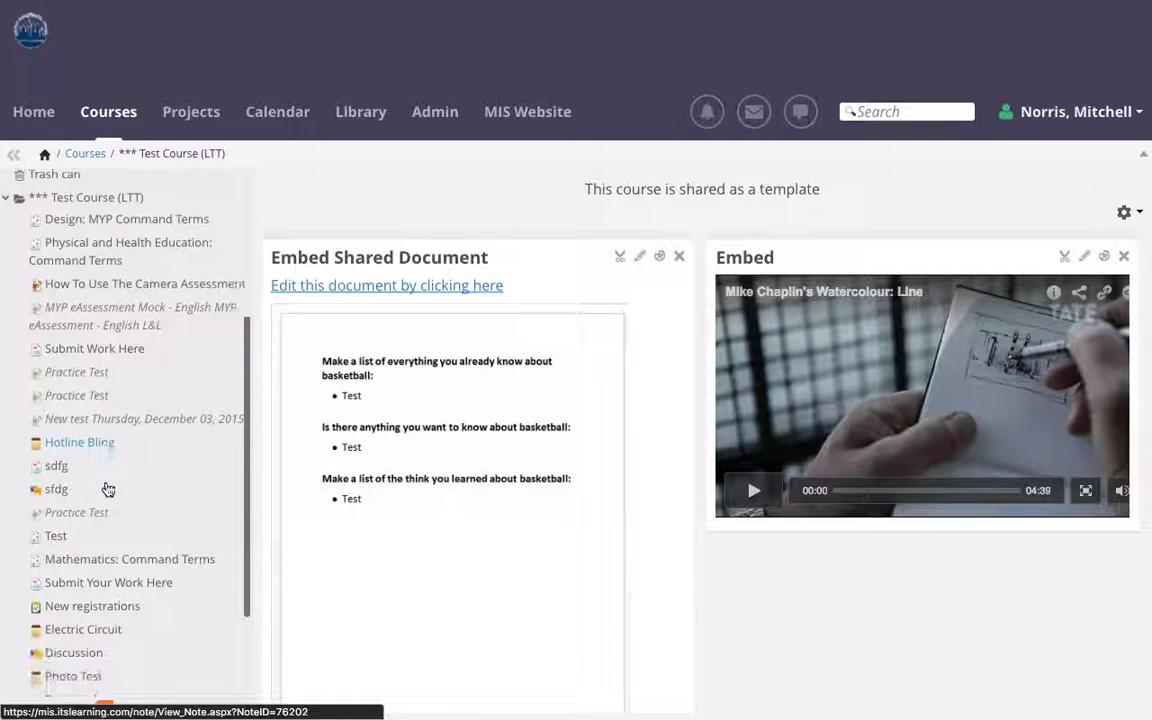
left_click(57, 527)
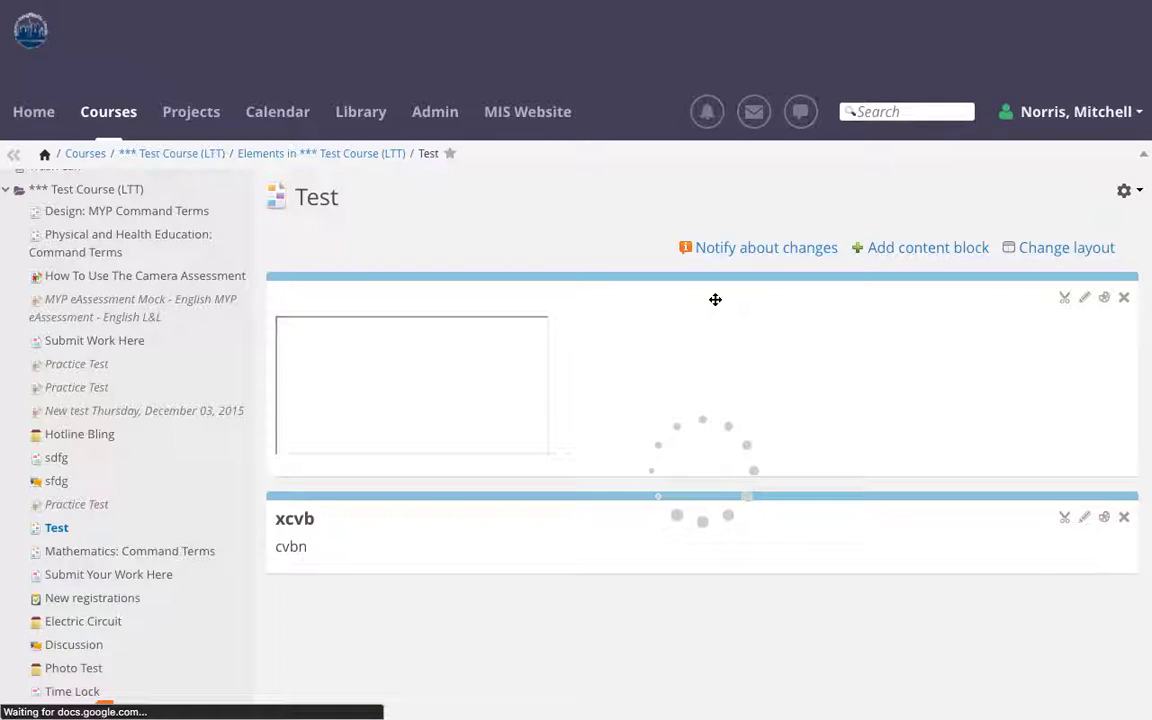
left_click(1054, 251)
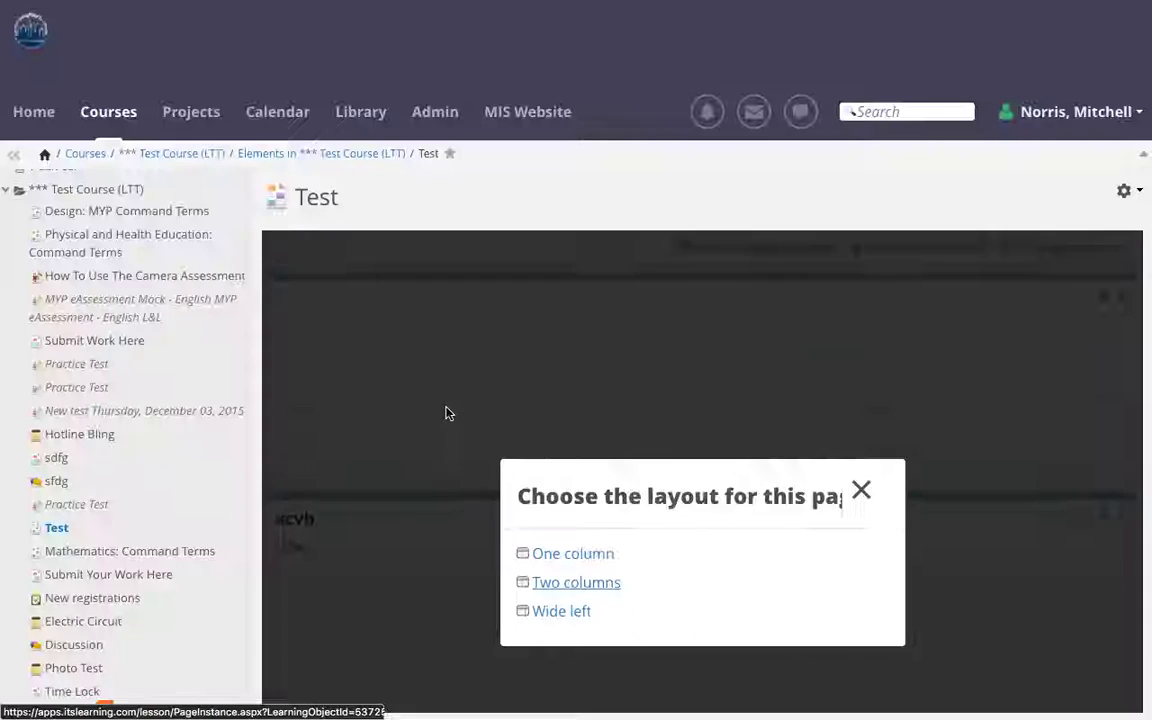
left_click(450, 413)
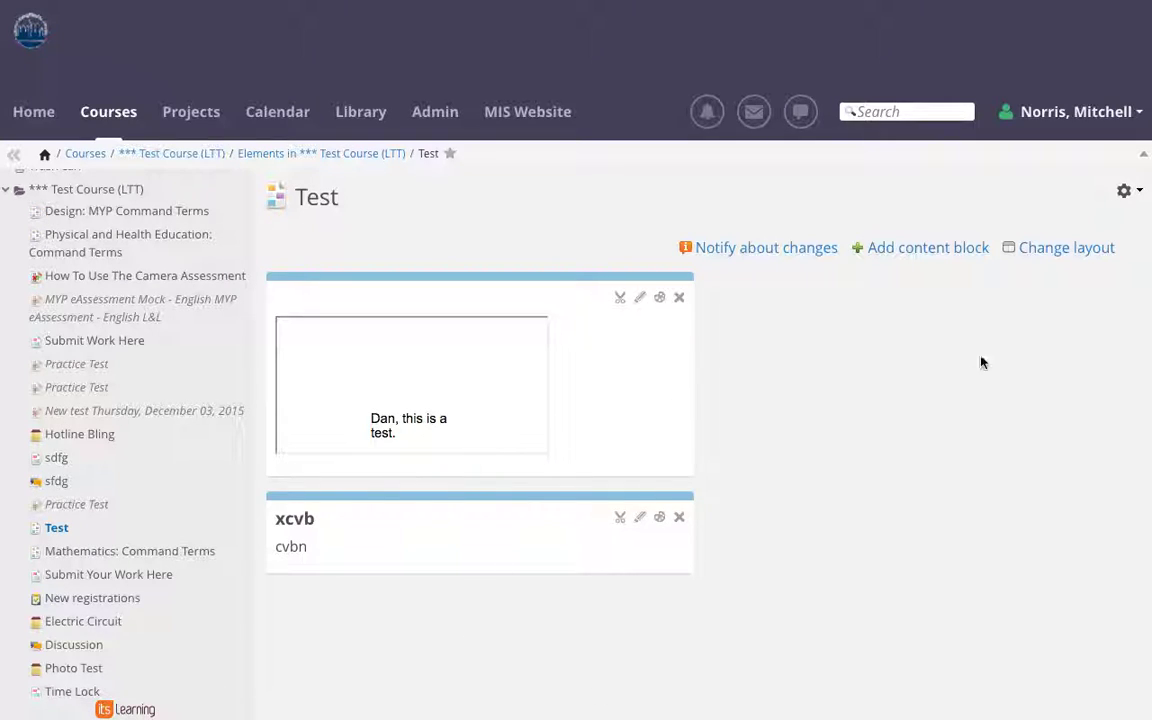
Add a rich content block titled 'Test IL Embed' and paste the embed code into its body
left_click(923, 250)
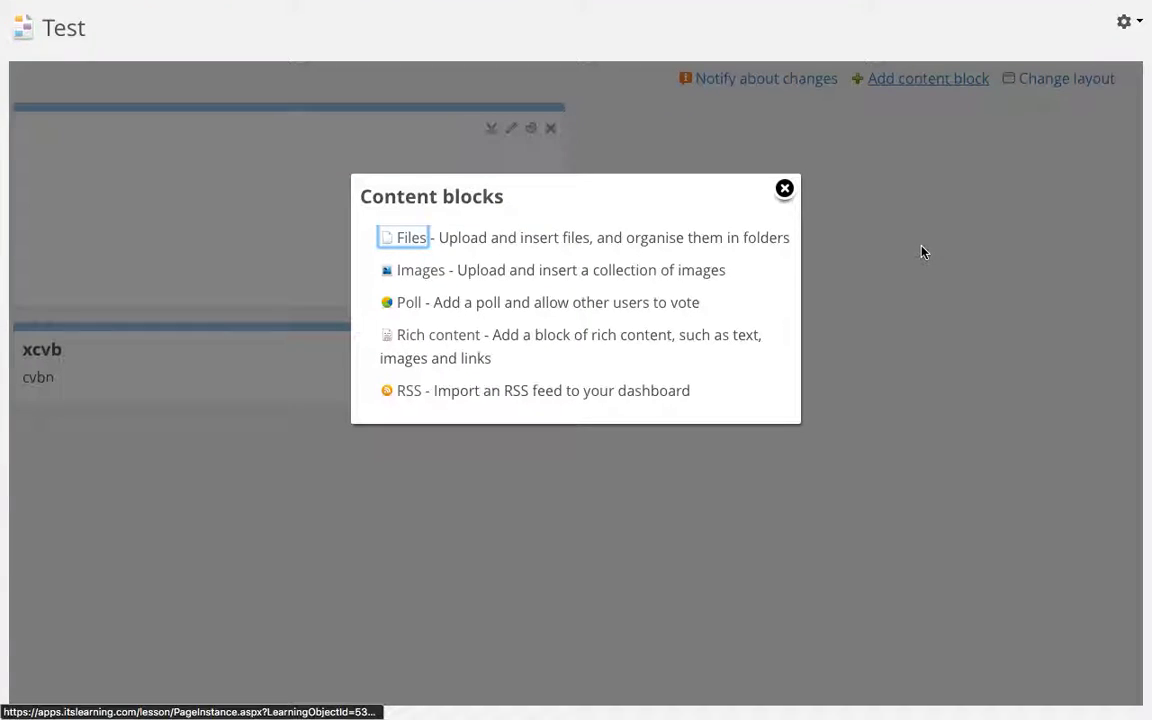
left_click(443, 338)
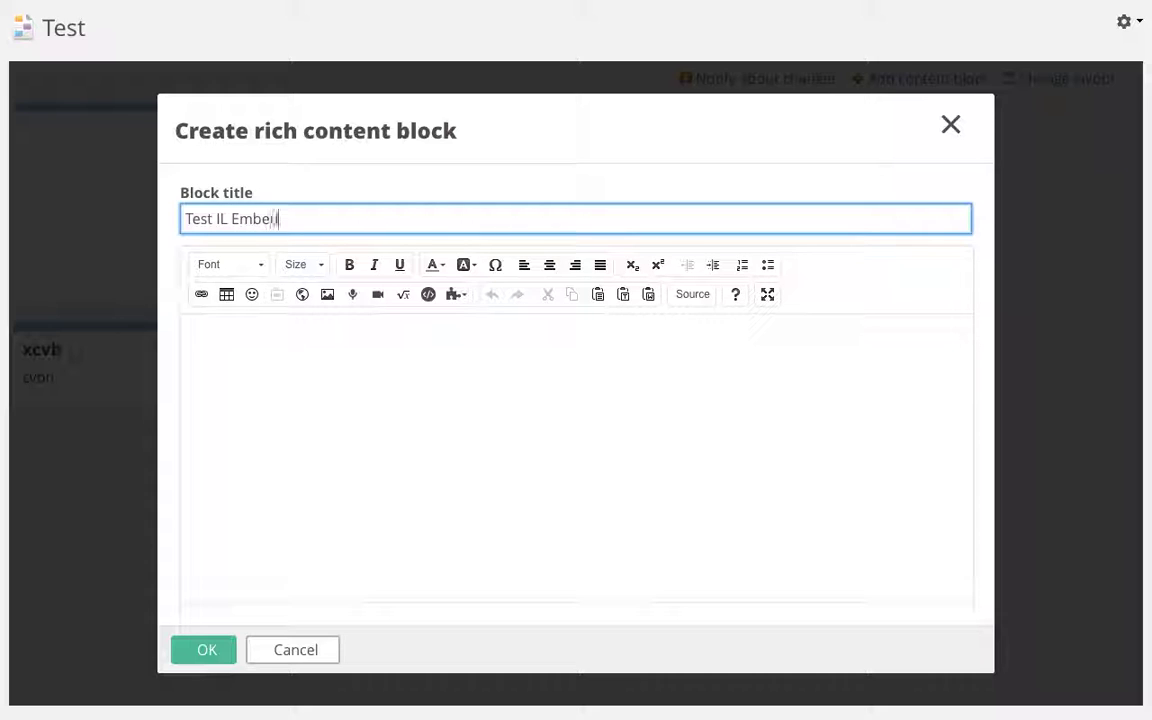
left_click(460, 467)
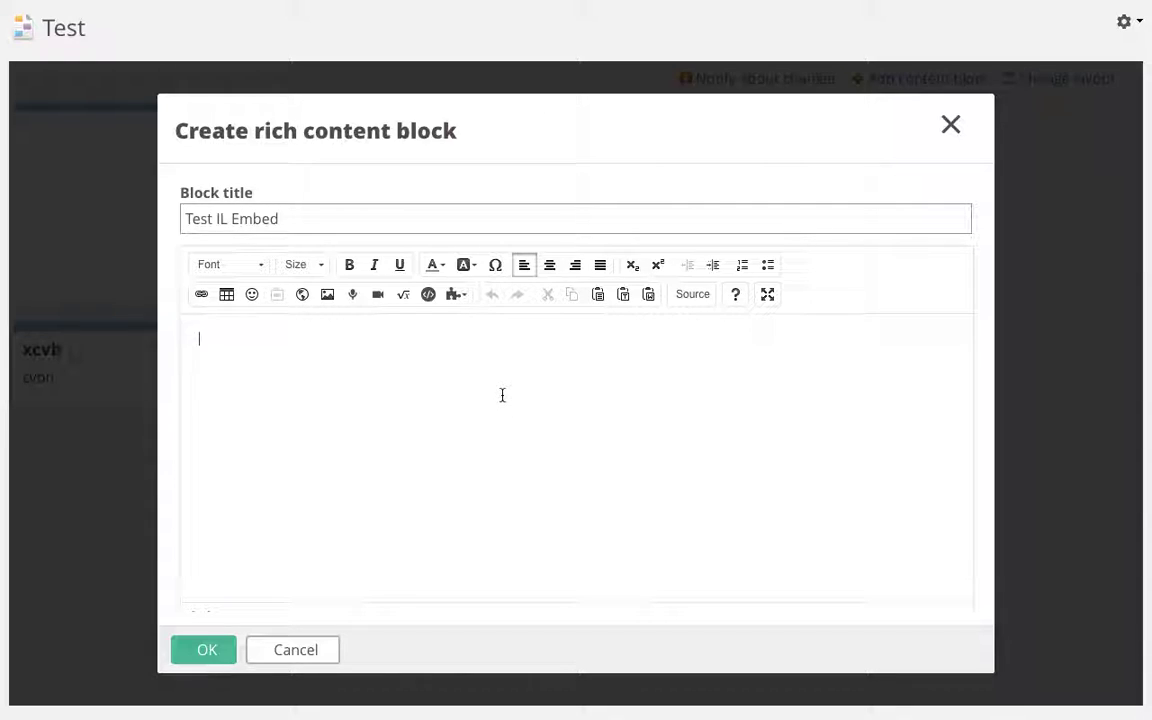
key("ctrl+v")
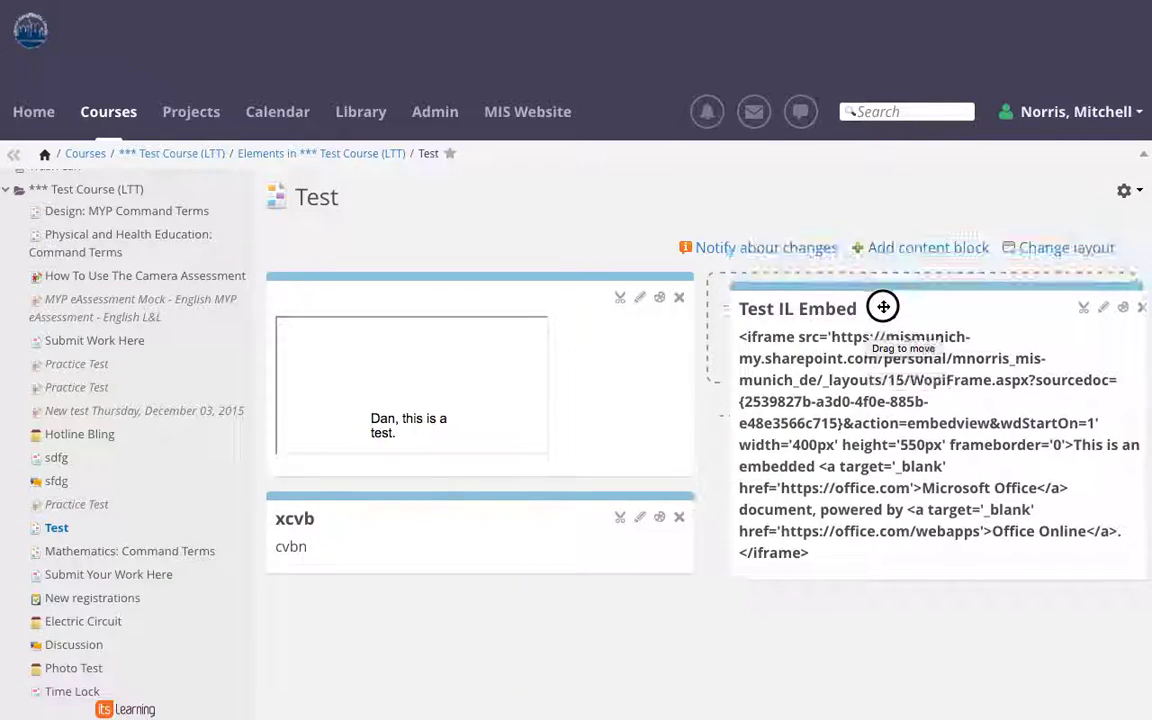
Clear the Test IL Embed body and paste the iframe code in Source view instead
left_click(1080, 297)
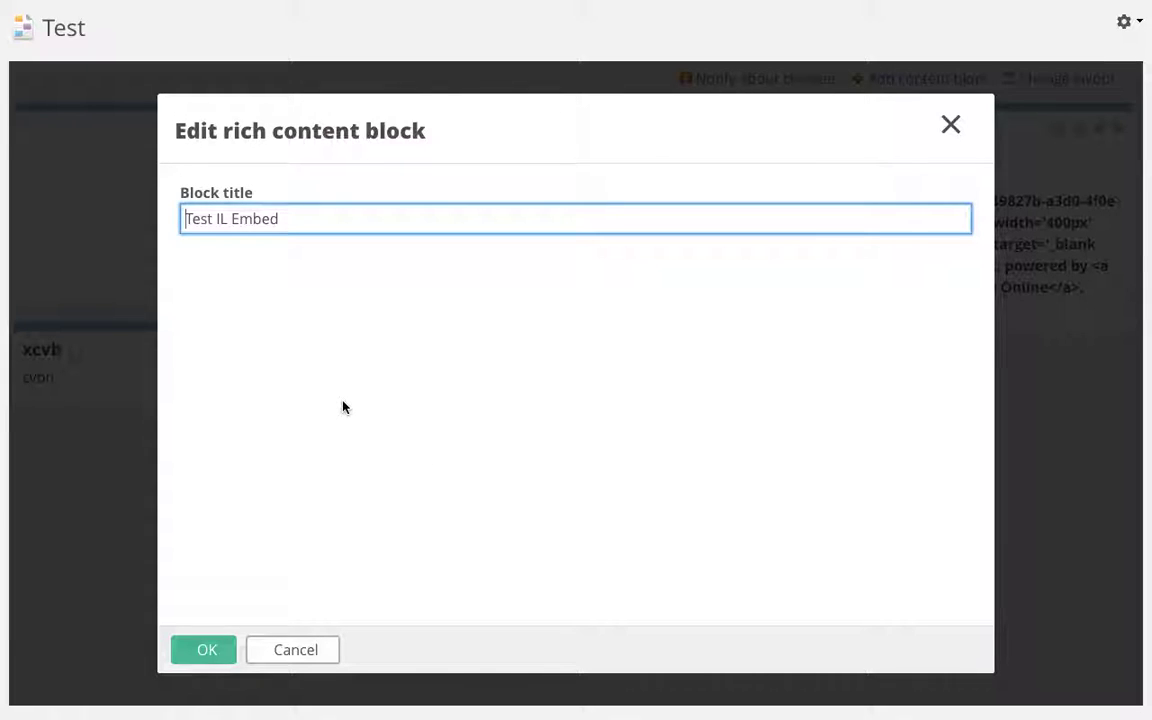
key("ctrl+a")
key("Delete")
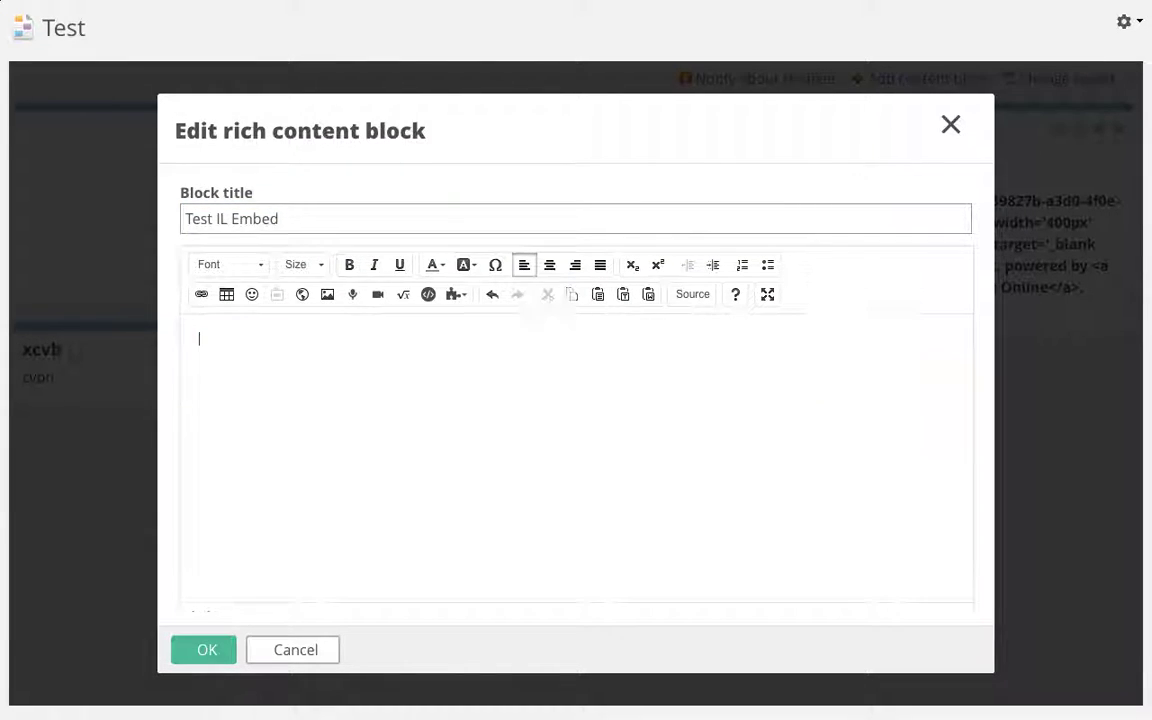
left_click(692, 298)
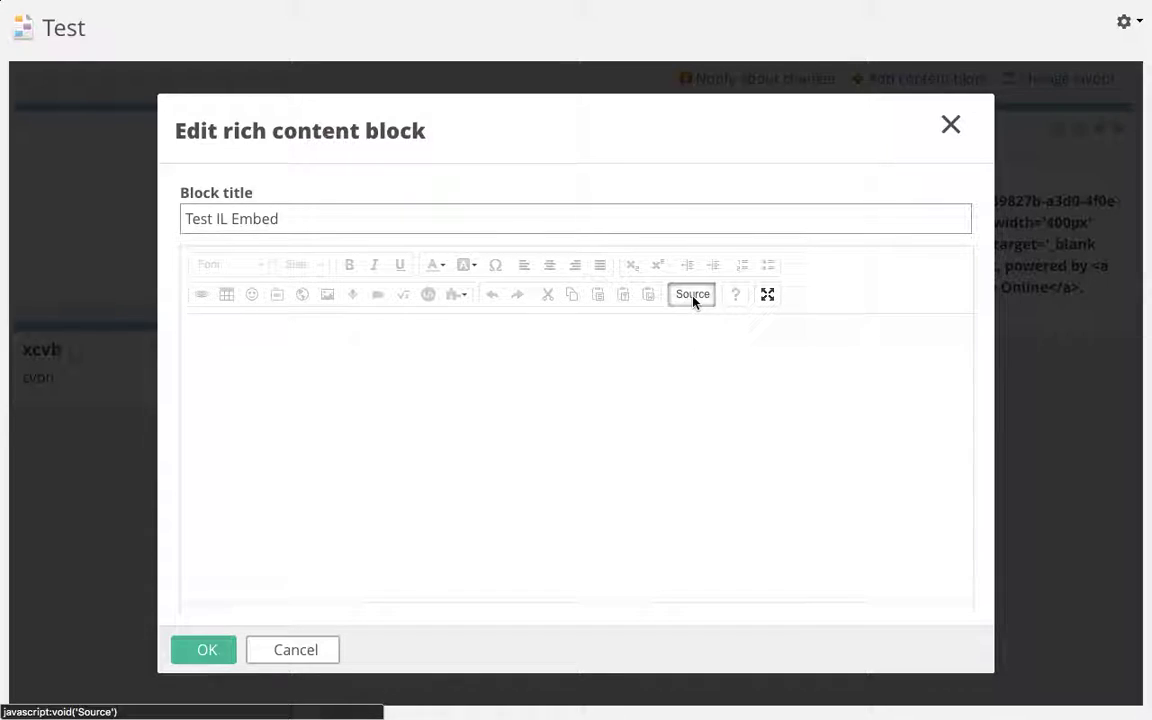
key("ctrl+v")
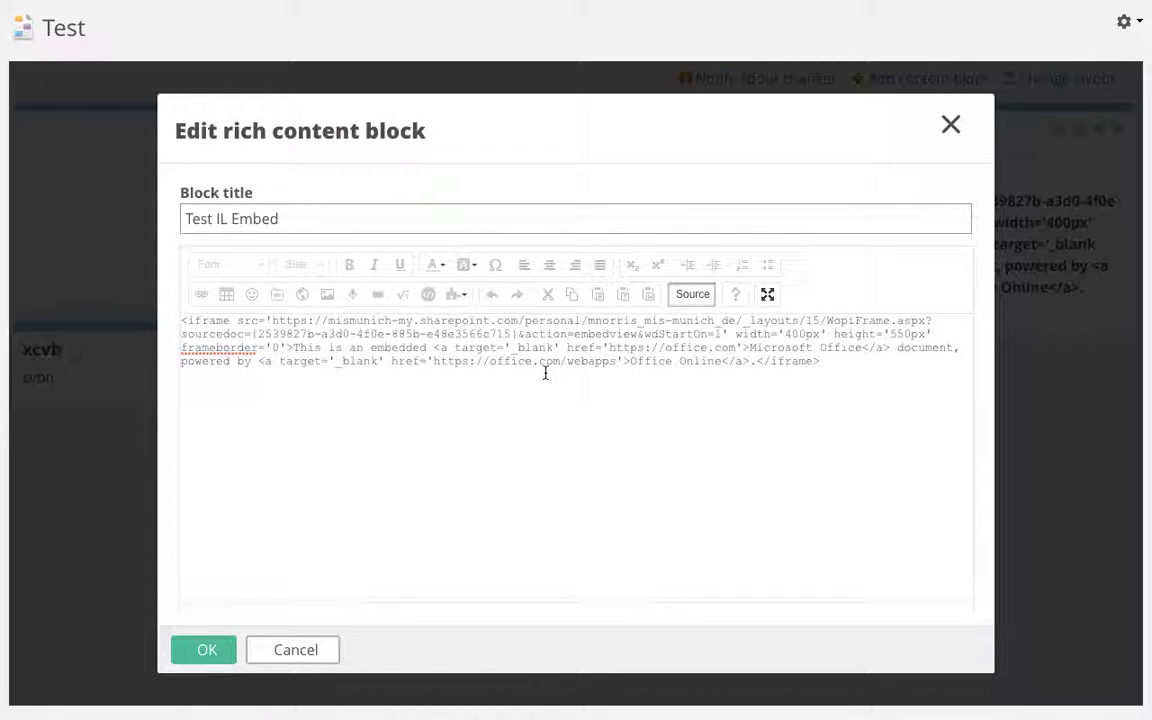
left_click(686, 297)
scroll(595, 433, "down", 2)
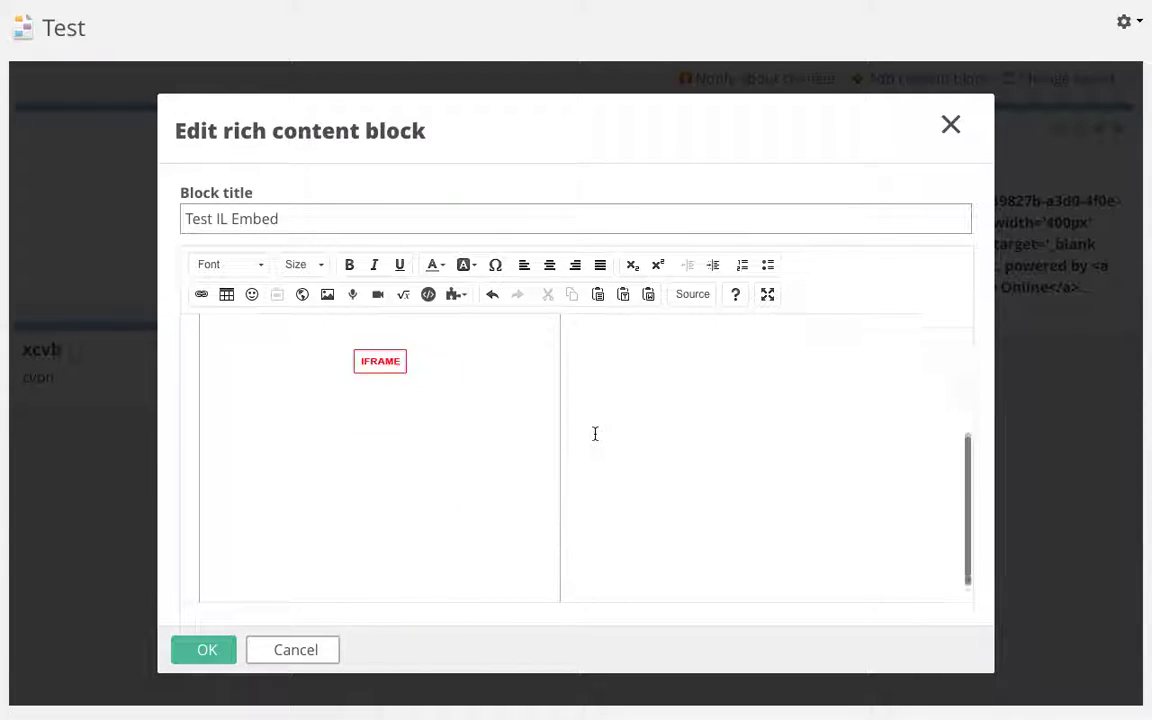
scroll(595, 433, "down", 2)
scroll(592, 433, "up", 3)
scroll(356, 586, "down", 3)
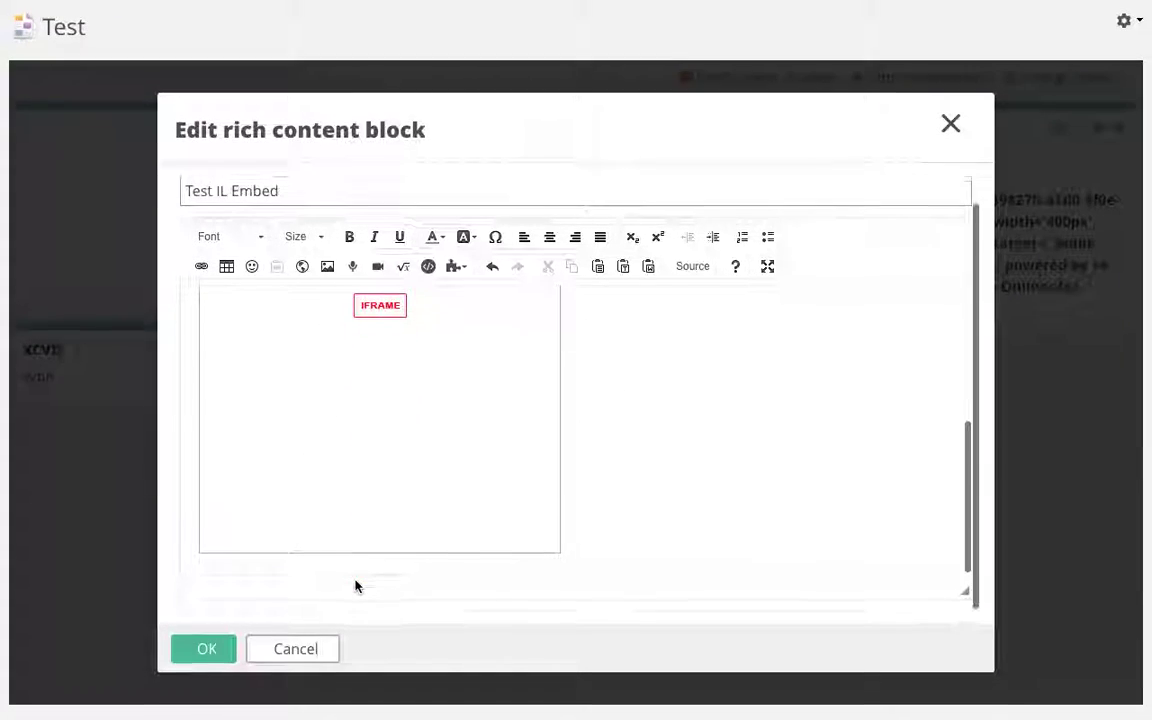
scroll(355, 586, "up", 3)
scroll(355, 585, "down", 2)
scroll(350, 450, "up", 2)
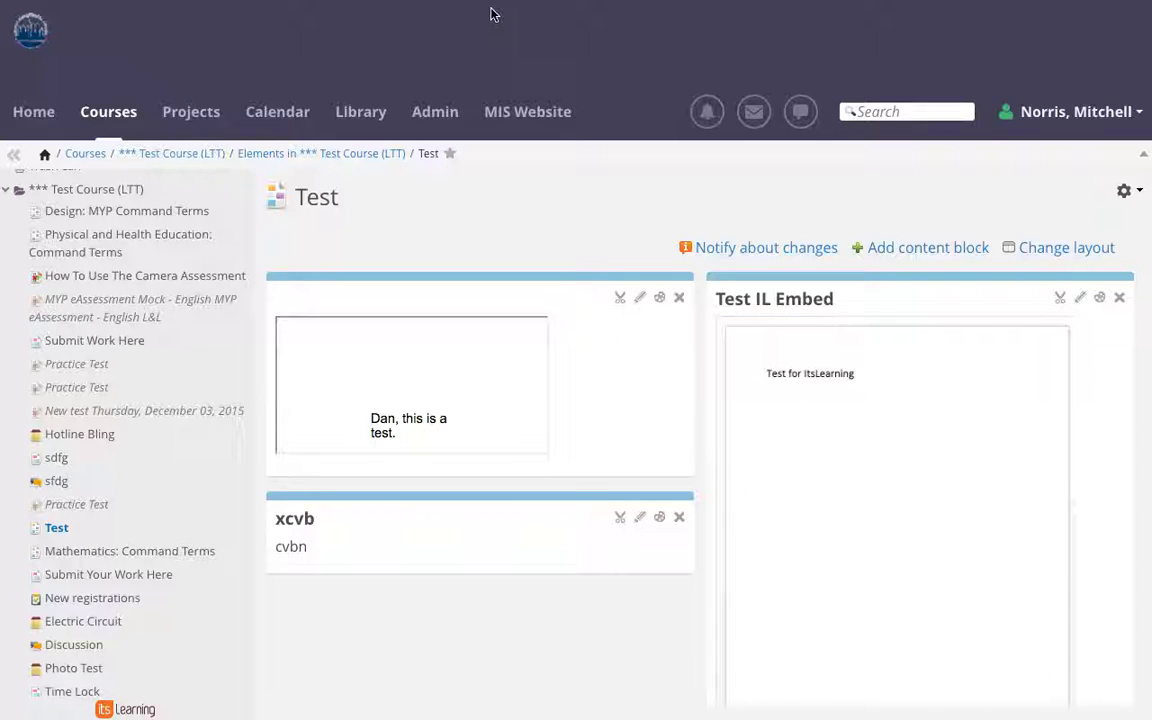
Close the embed settings and create an 'Edit link - no sign-in required' share link for KWL
mouse_move(494, 5)
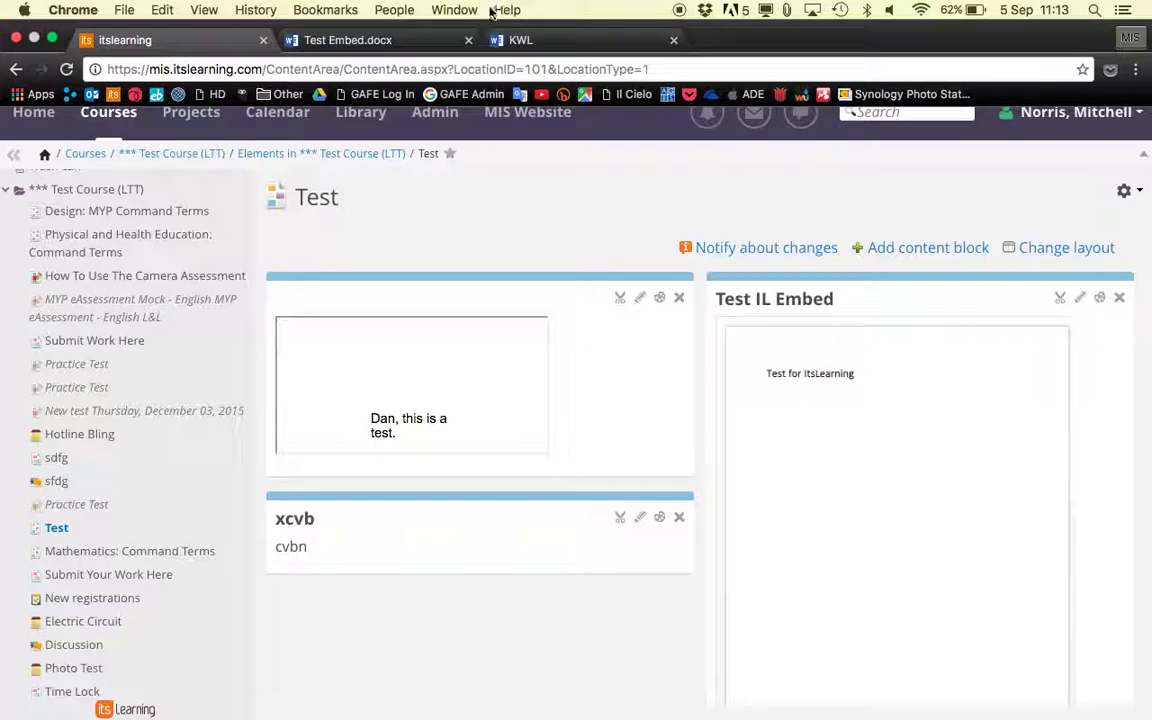
left_click(558, 44)
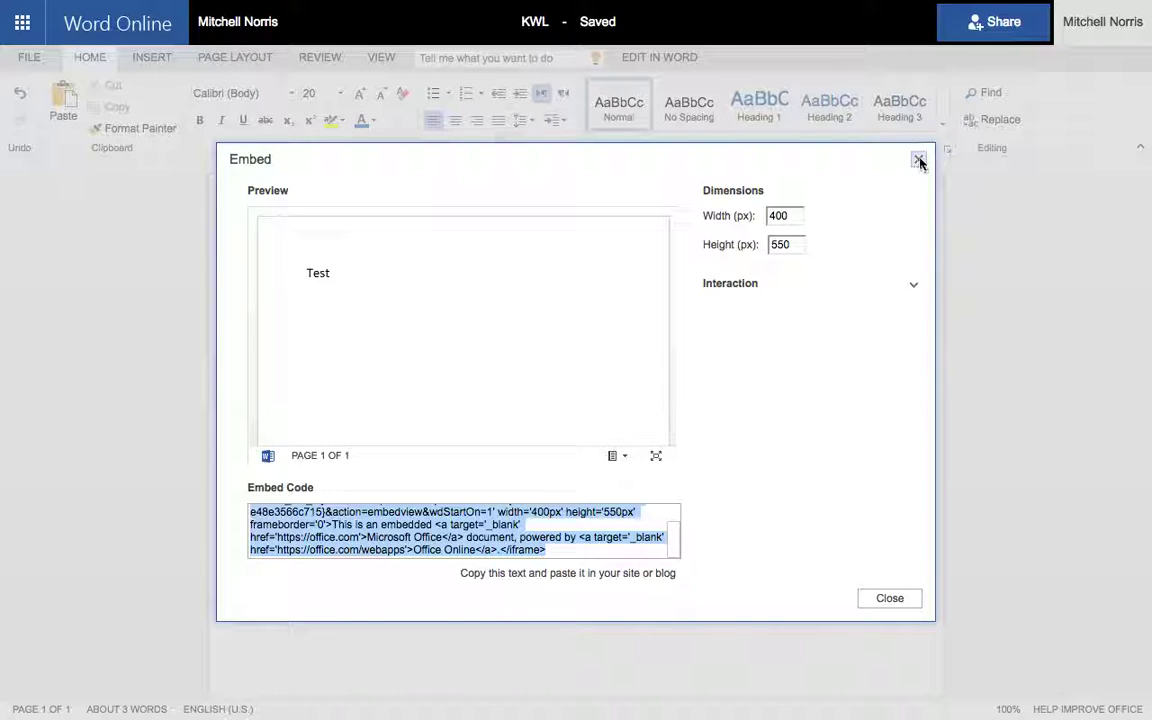
left_click(918, 160)
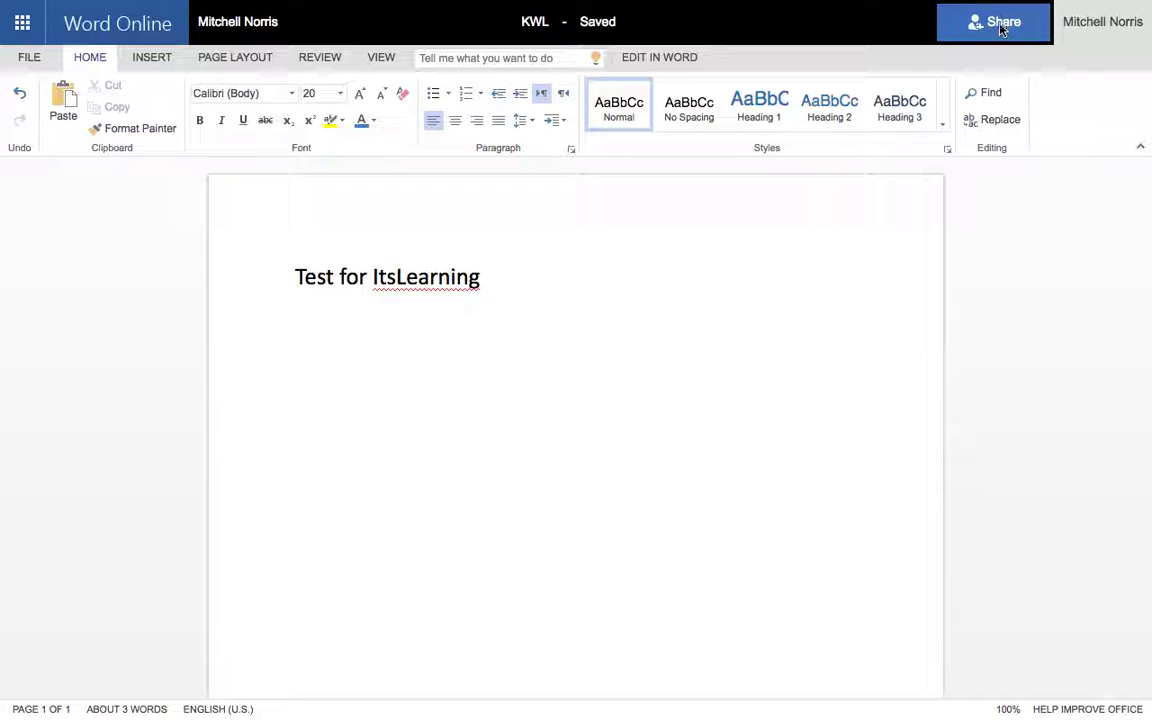
left_click(26, 59)
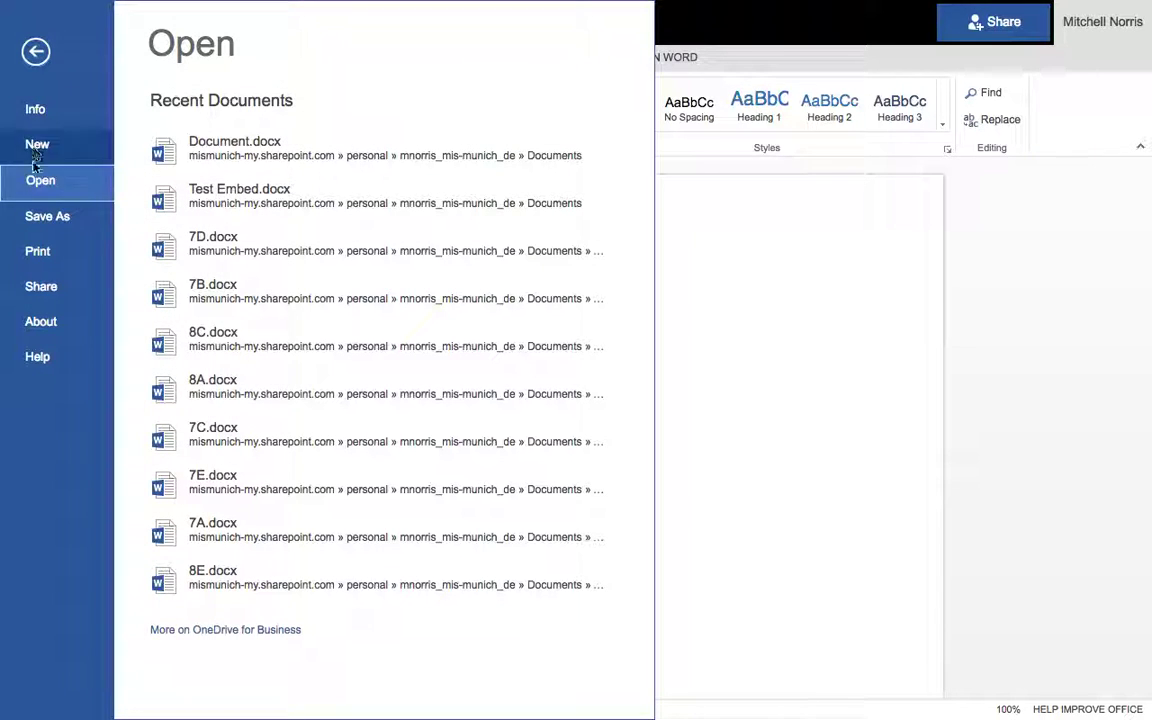
left_click(48, 288)
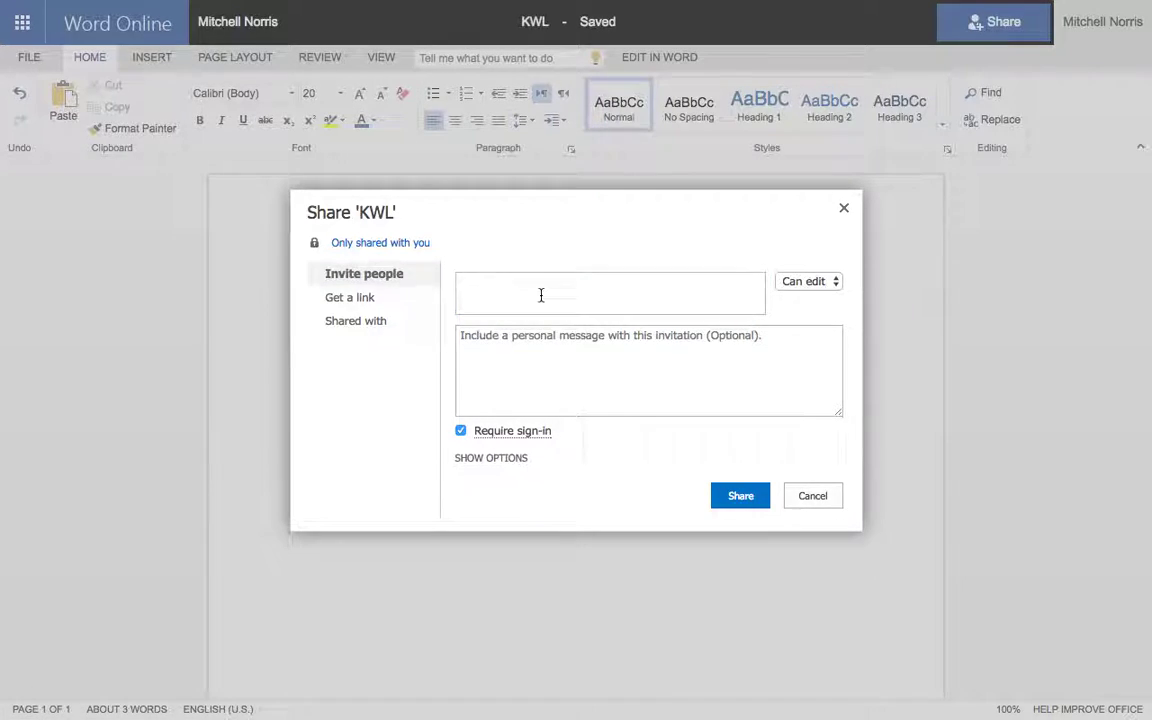
left_click(350, 298)
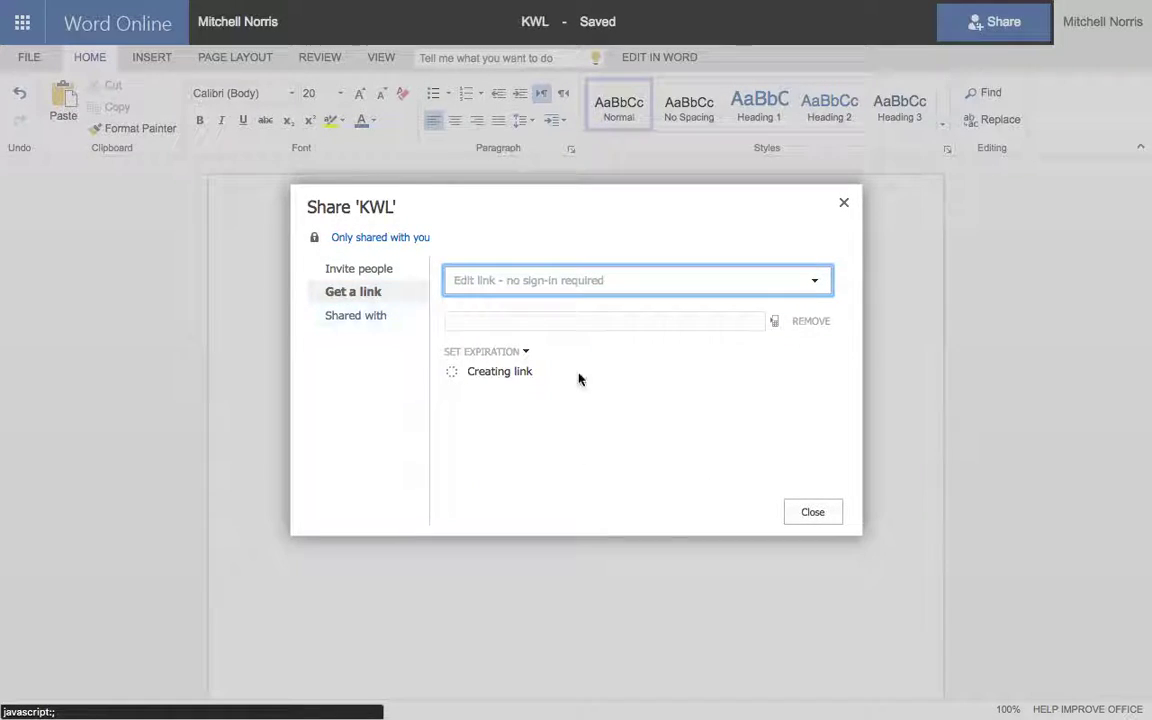
left_click(488, 283)
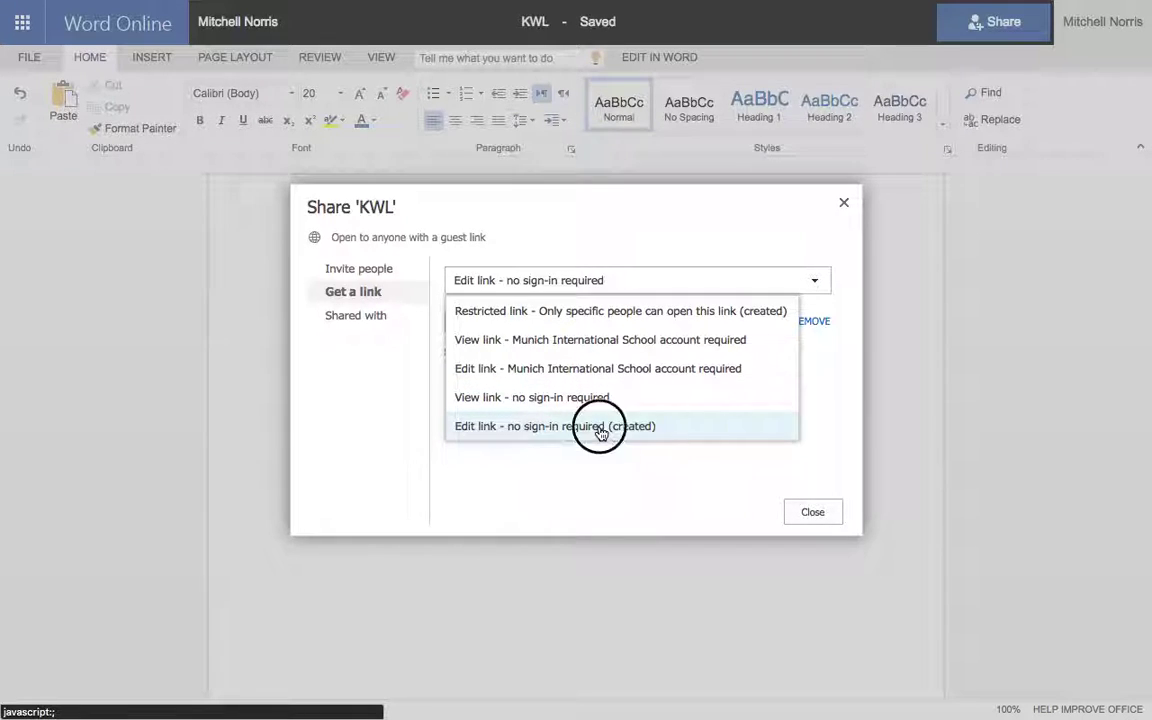
left_click(597, 430)
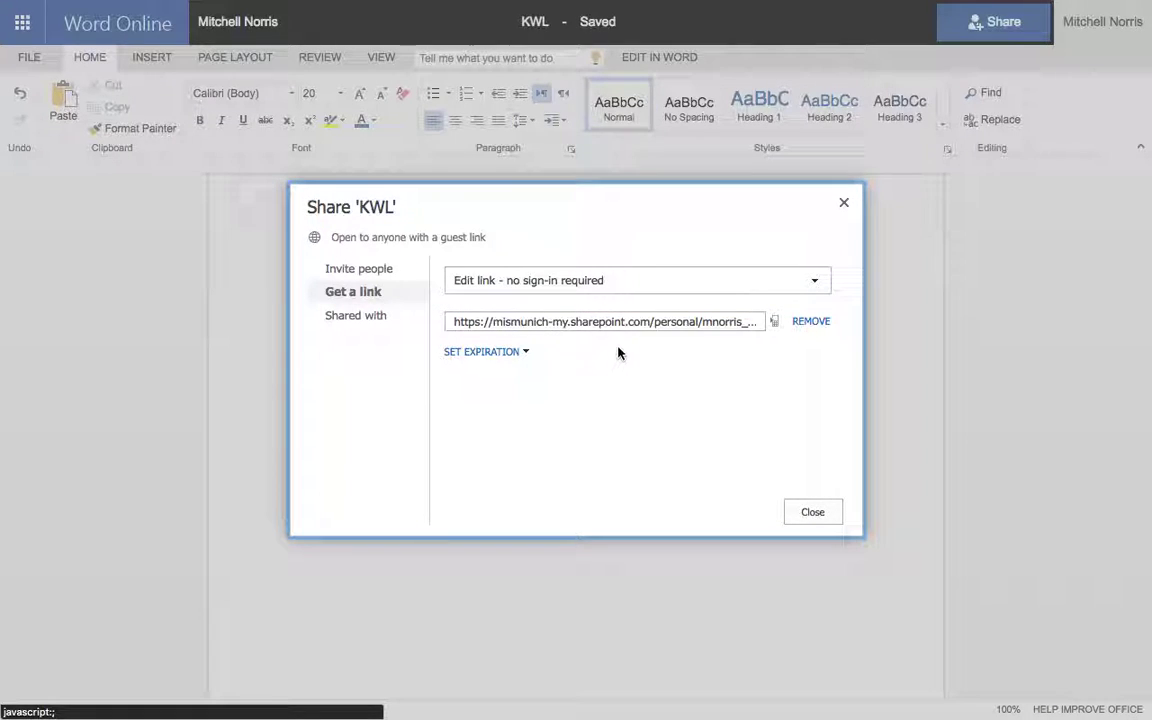
Copy the new edit link's URL
left_click(545, 322)
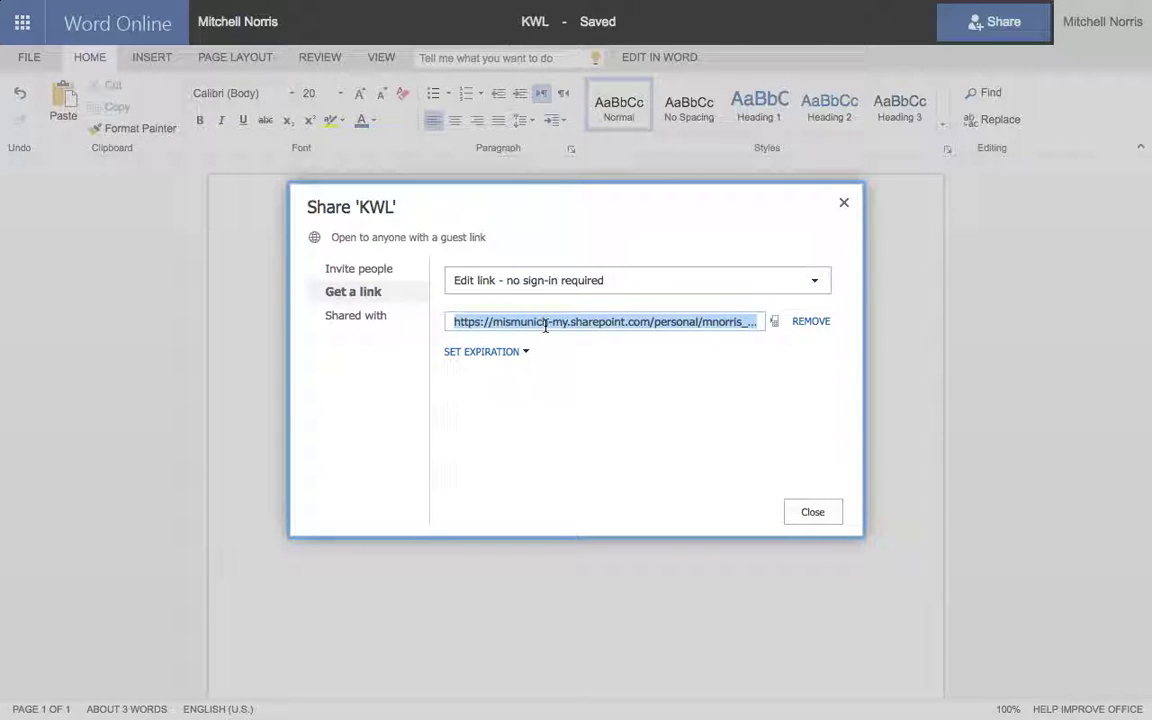
right_click(545, 324)
left_click(571, 362)
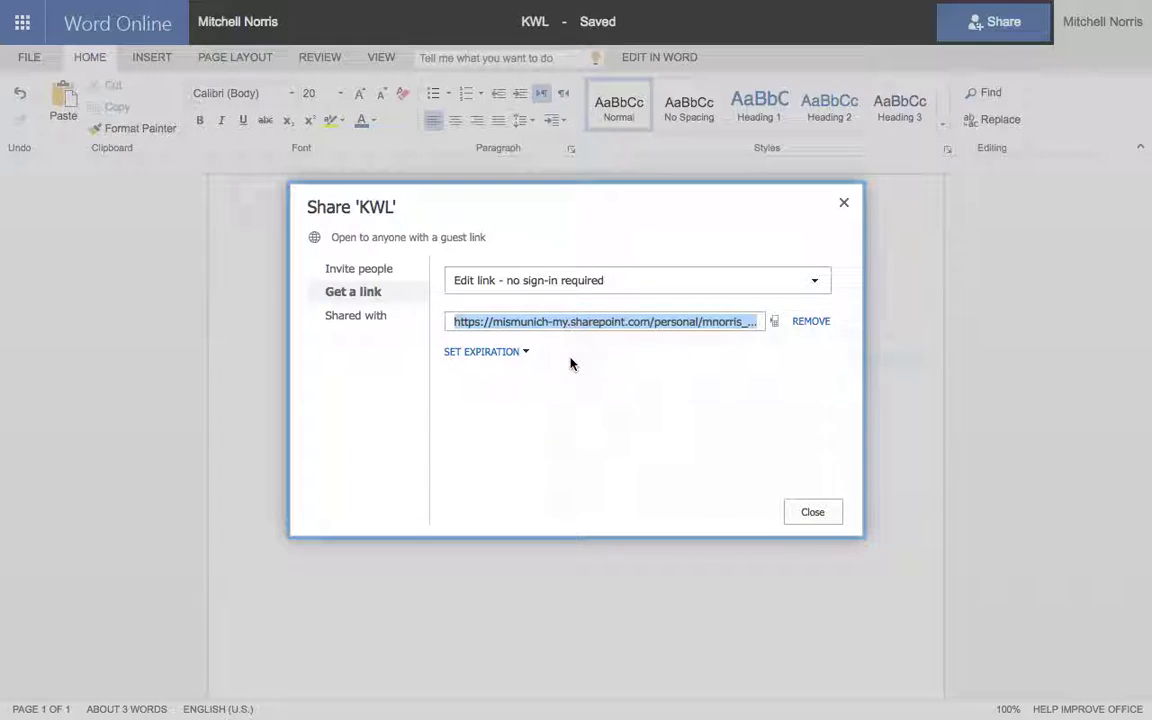
Paste the KWL edit link on a new line above the embedded document, save, and reopen the block
mouse_move(548, 5)
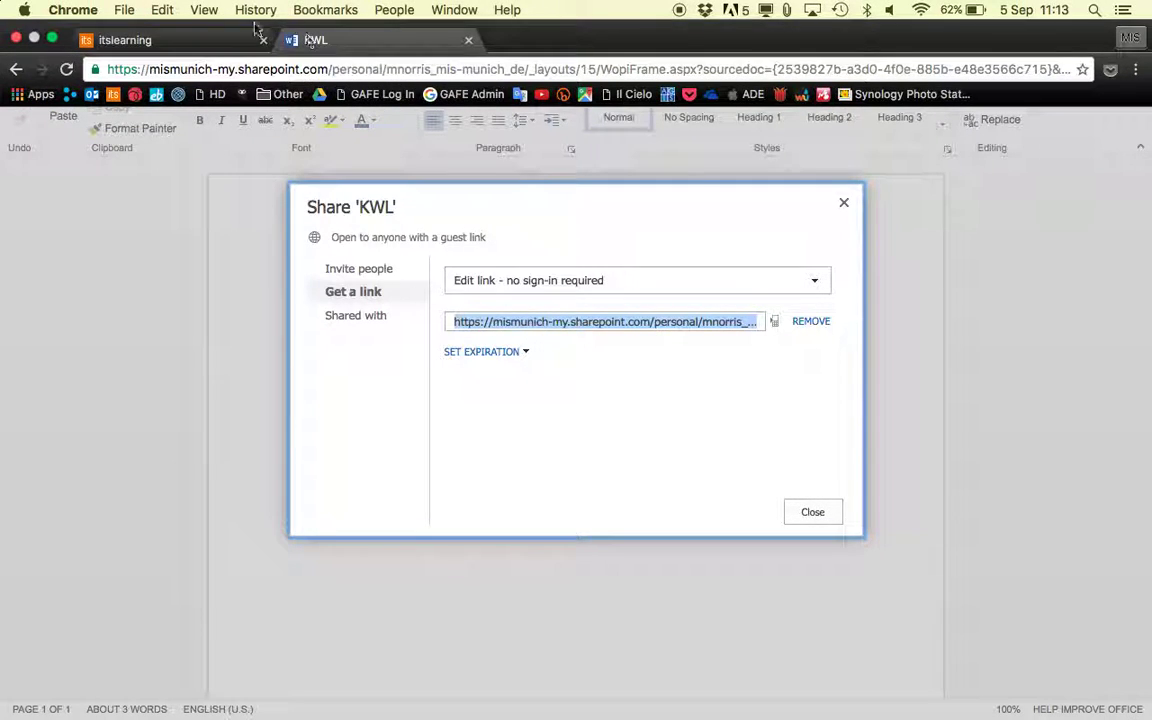
left_click(181, 44)
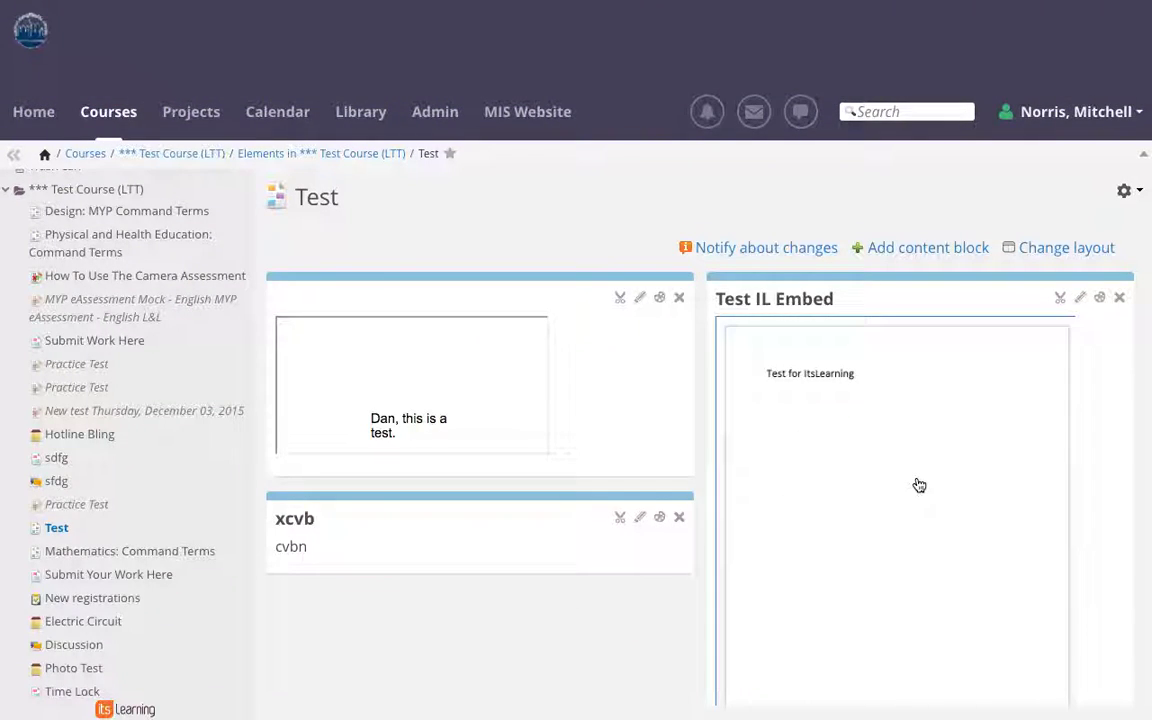
scroll(1098, 400, "down", 3)
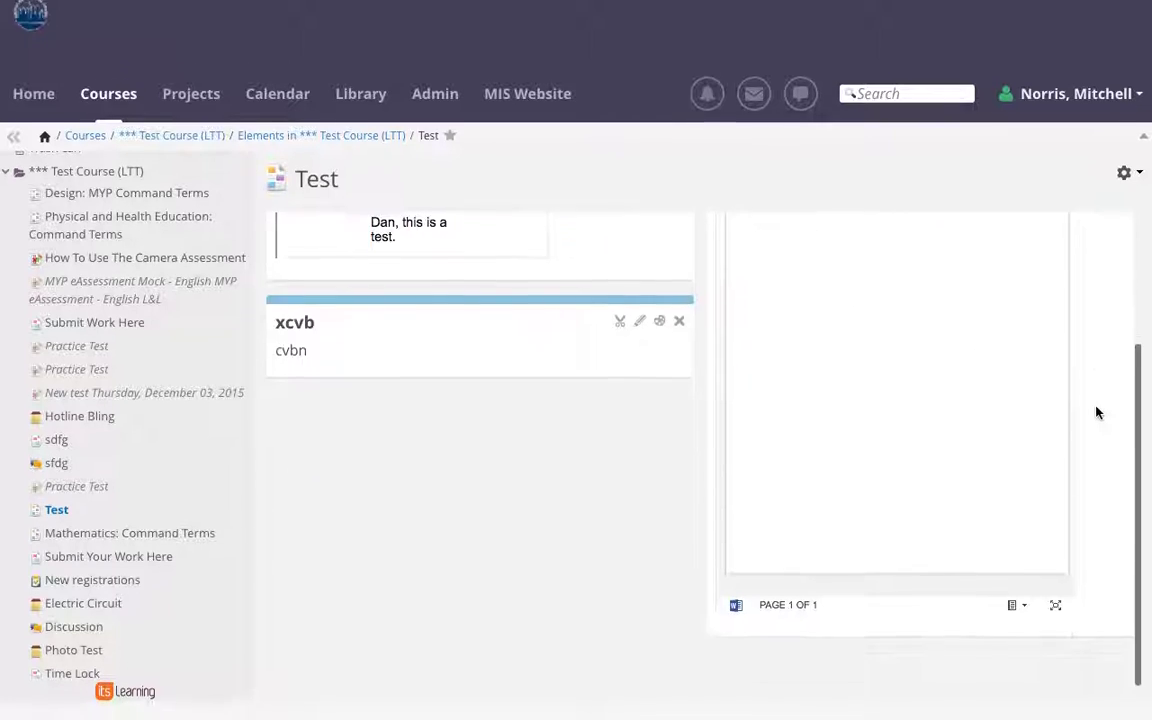
scroll(1098, 411, "up", 3)
left_click(1078, 296)
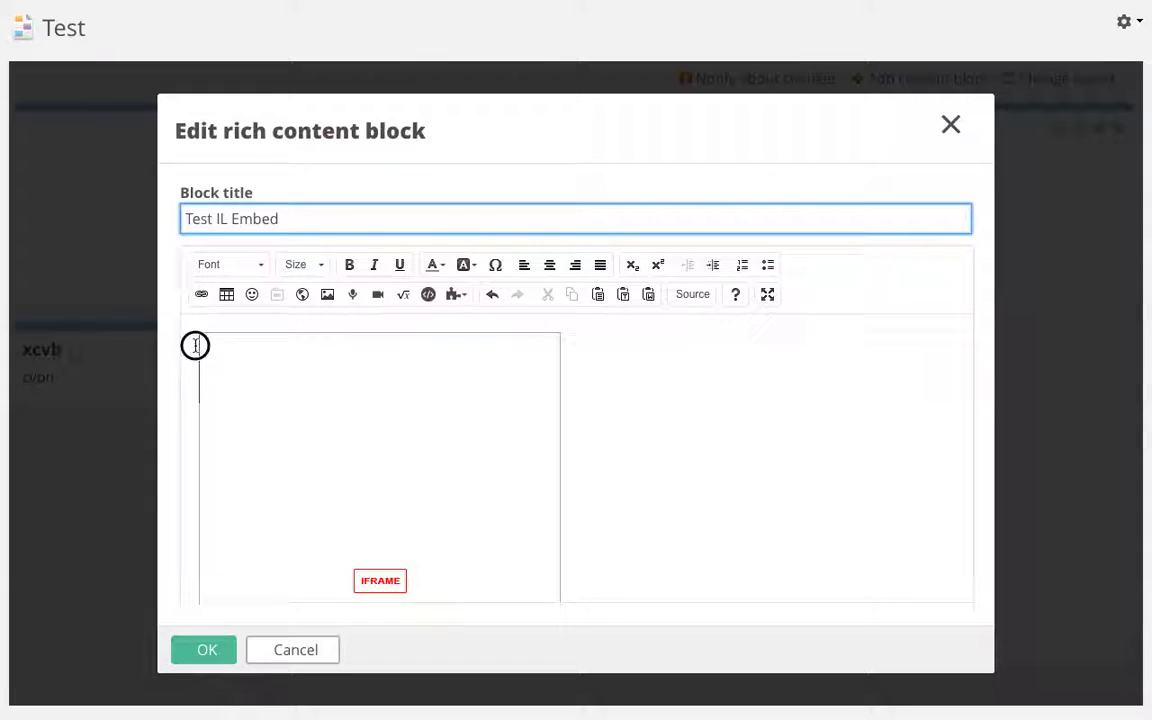
left_click(193, 345)
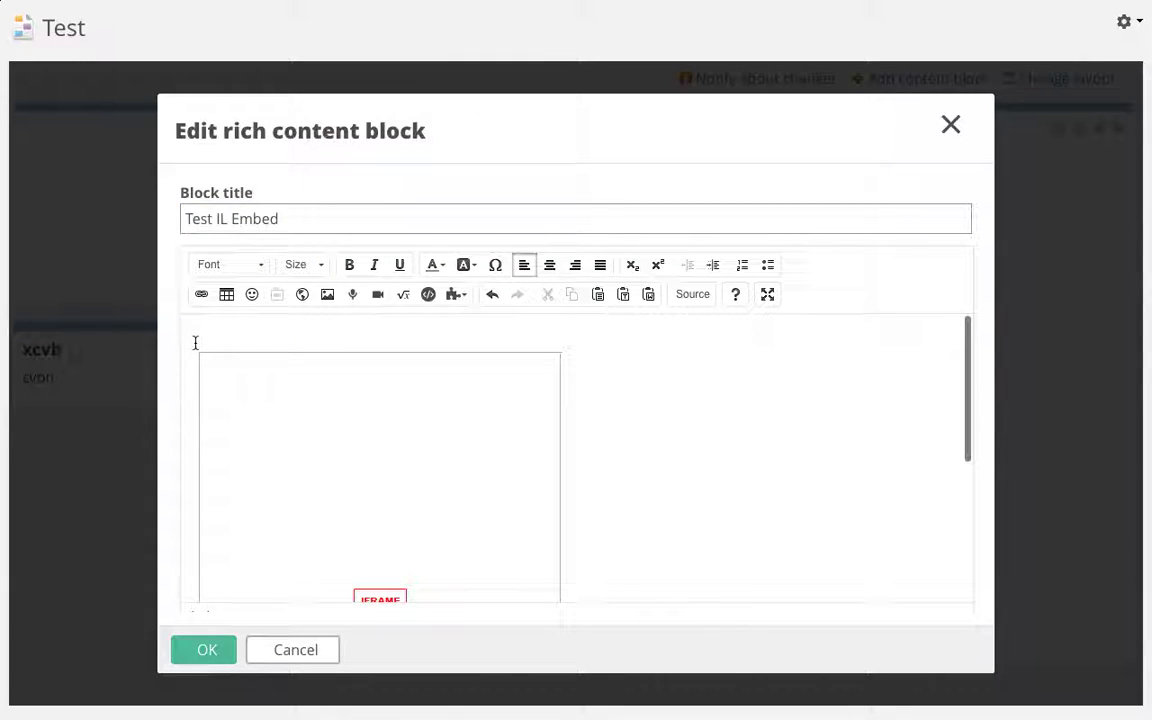
key("ctrl+v")
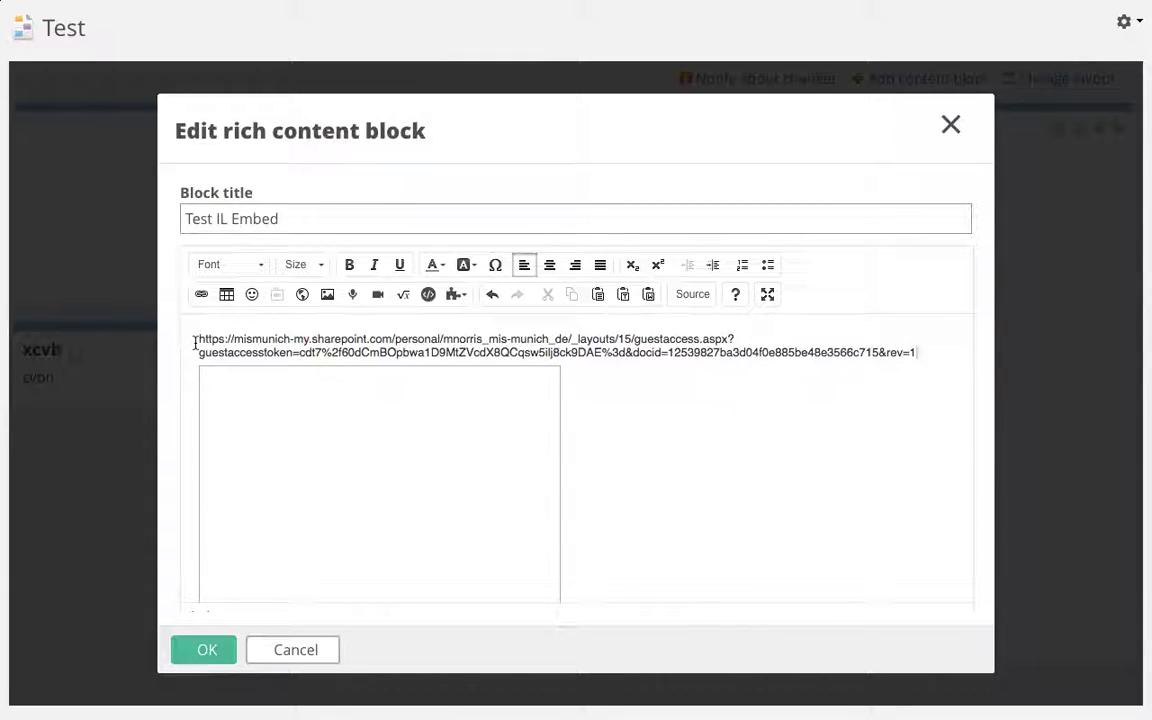
left_click(206, 649)
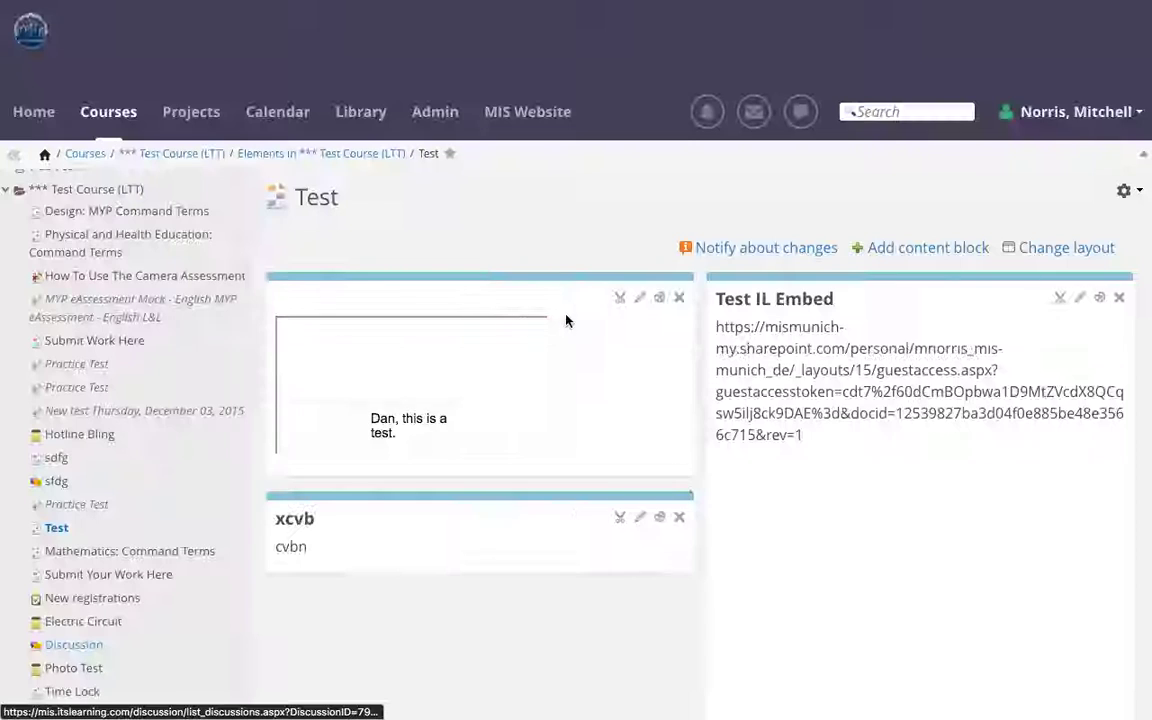
triple_click(795, 393)
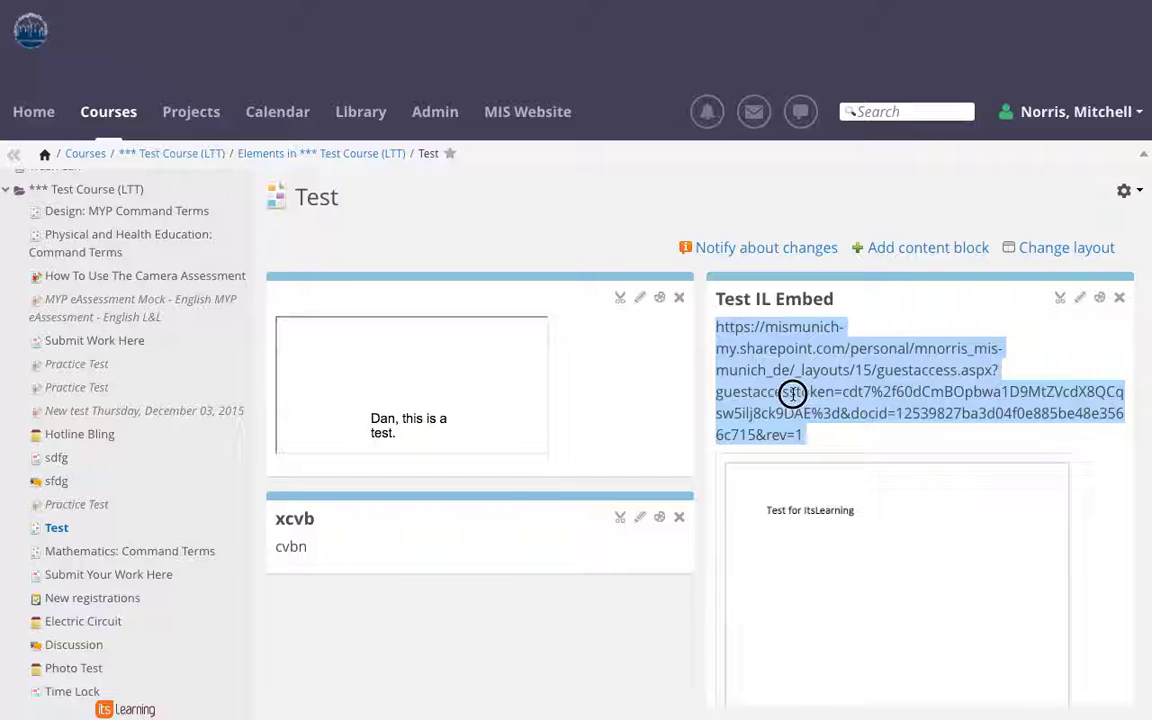
left_click(1080, 297)
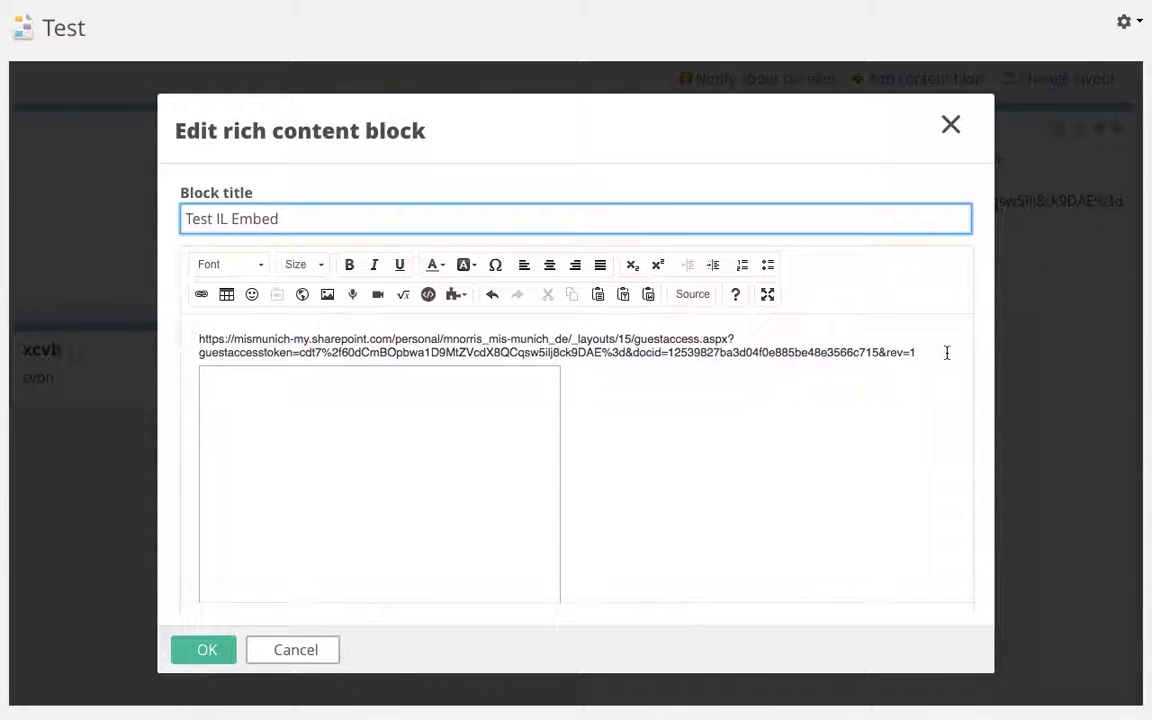
Replace the raw URL with 'Click here to edit this document' linked to the KWL address
left_click_drag(947, 353, 141, 298)
key("BackSpace")
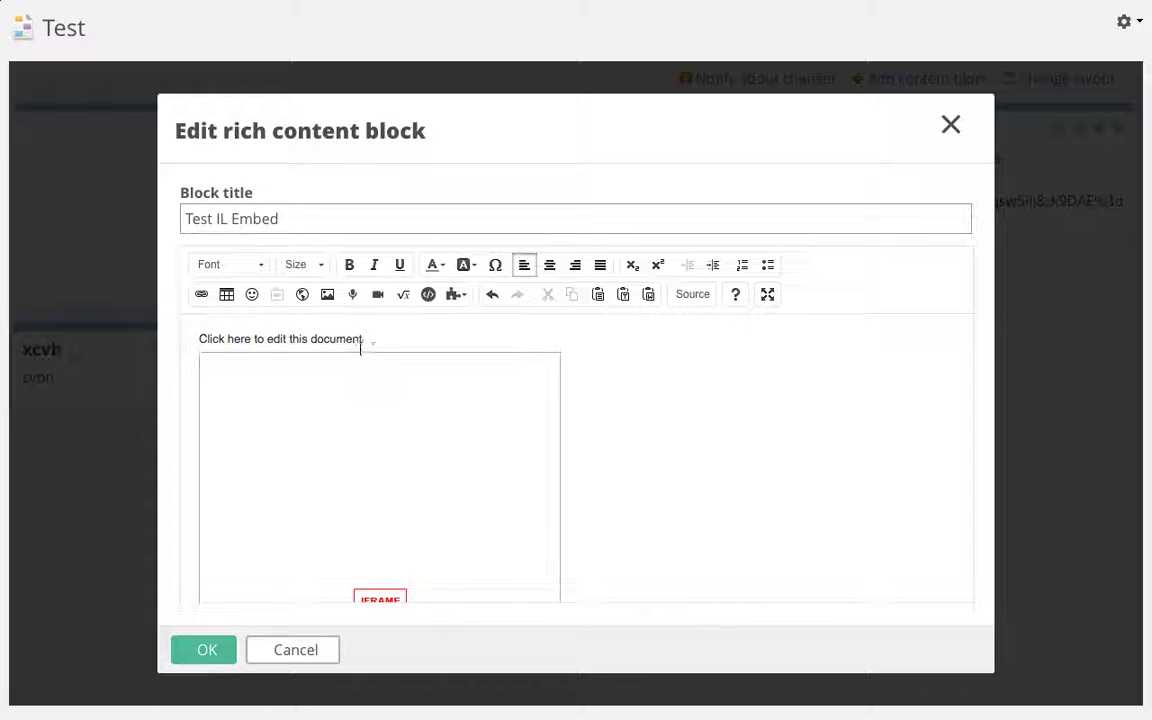
left_click_drag(362, 340, 184, 338)
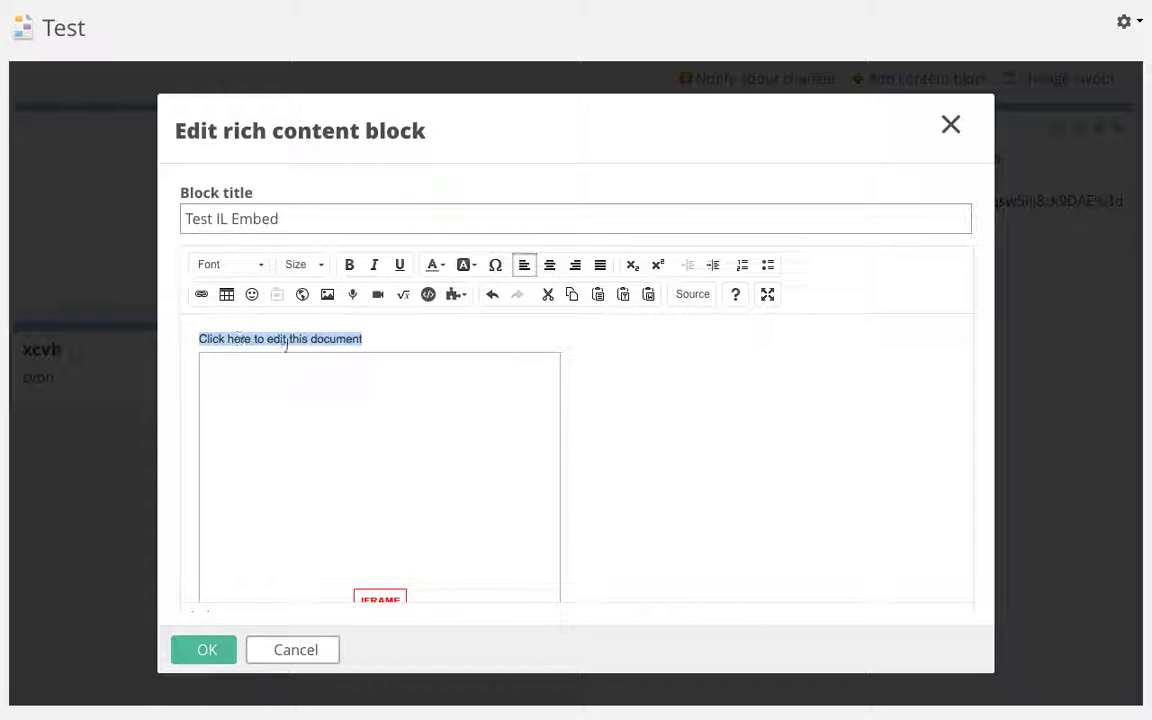
left_click(201, 296)
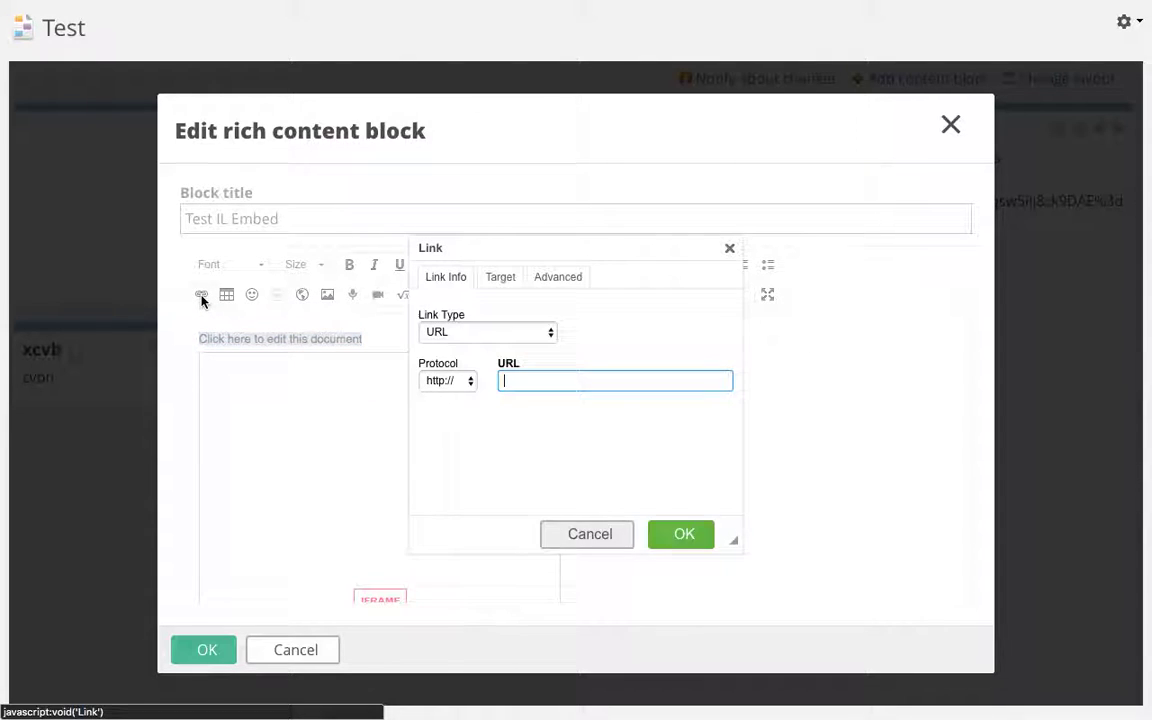
key("ctrl+v")
left_click(684, 534)
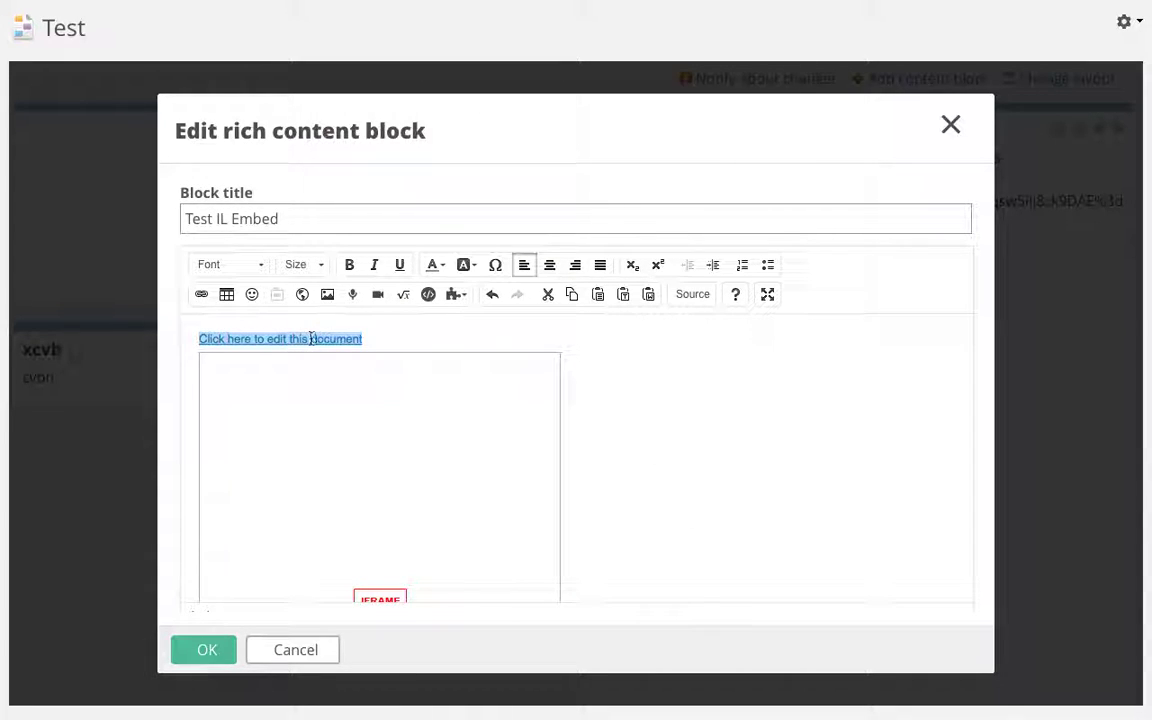
left_click(411, 339)
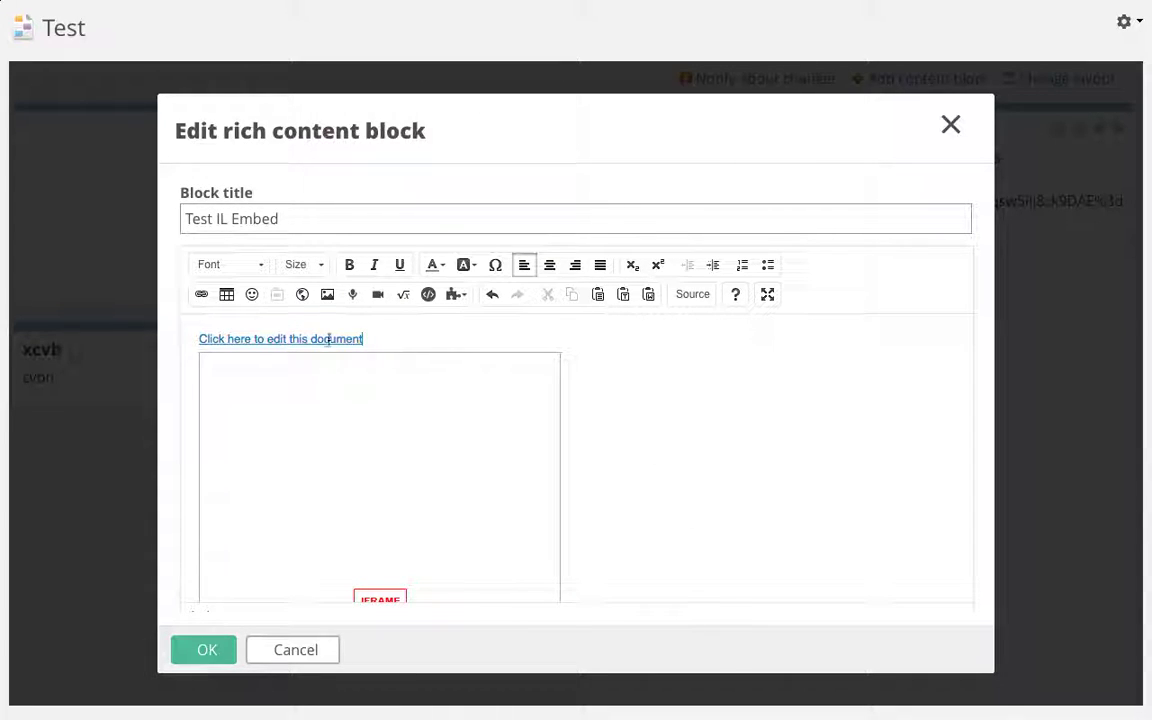
Save the block and follow the new link to open KWL in Word Online
left_click(200, 652)
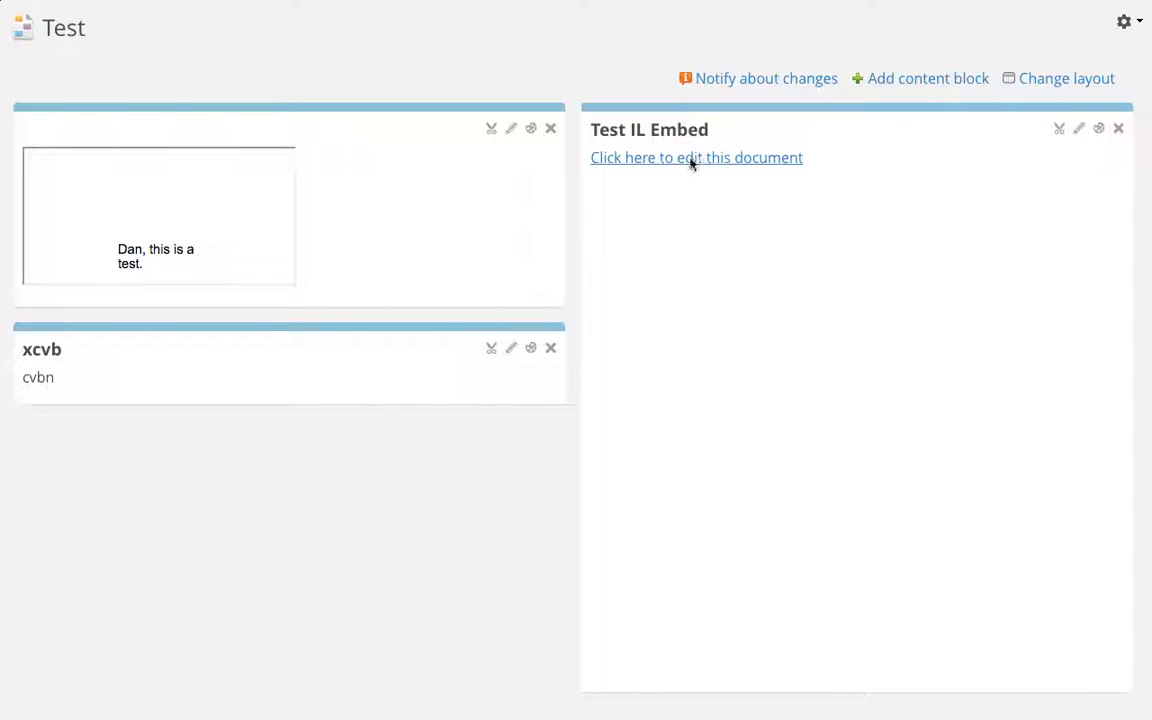
left_click(689, 159)
left_click(752, 330)
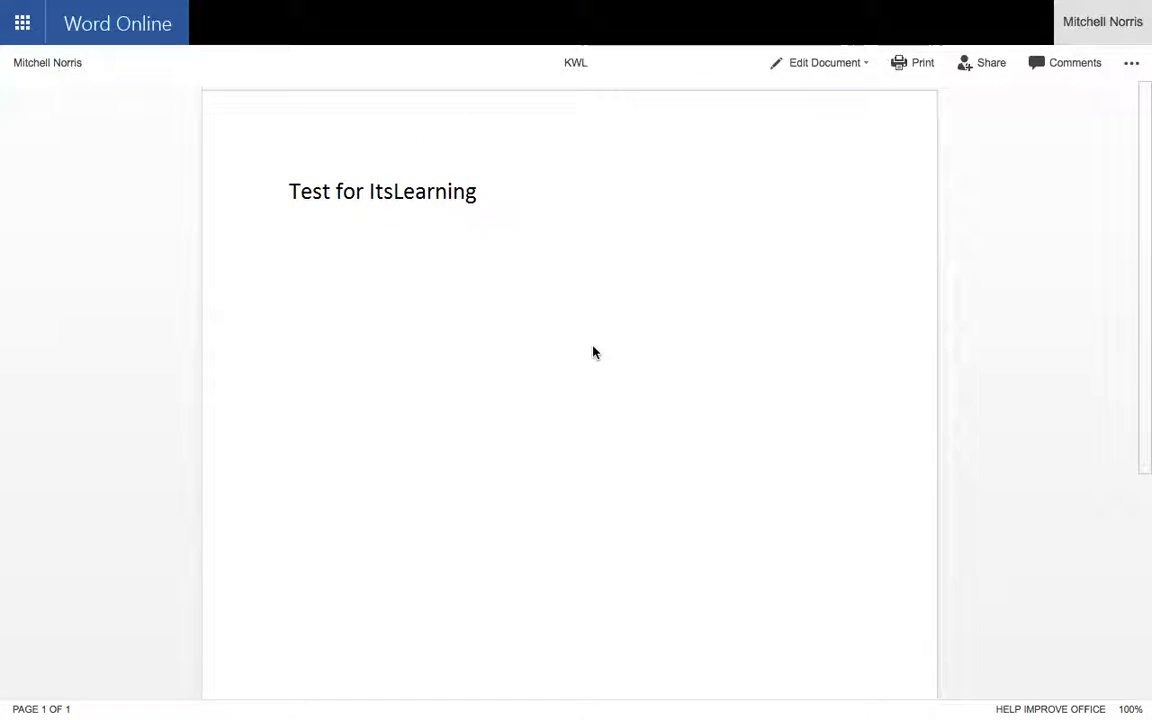
Open the Edit Document menu to show the Word and browser editing options for KWL
left_click(848, 66)
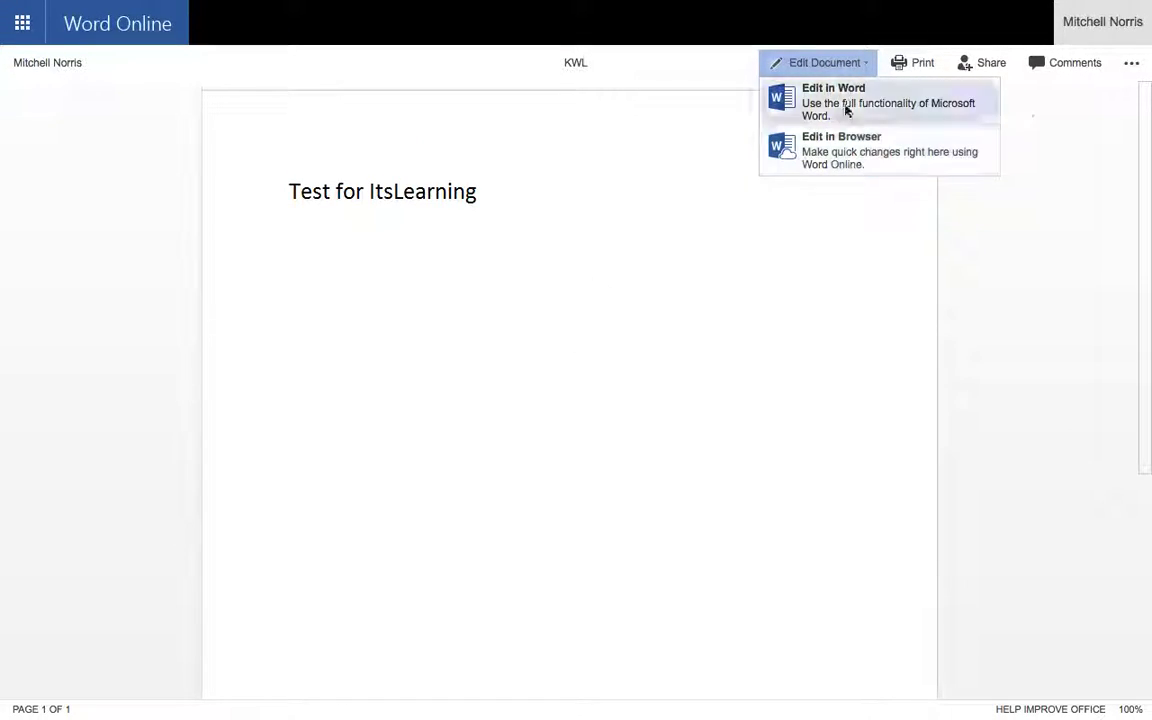